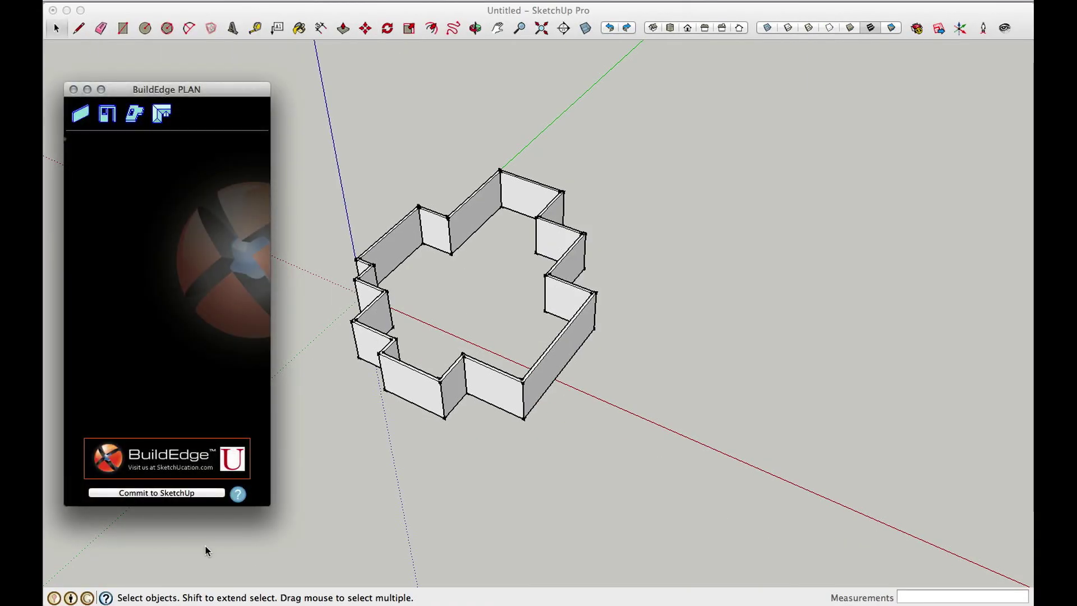
Start a new BuildEdge floor beside the walled floor plan.
{"action": "middle_click_drag", "start_coordinate": [574, 370], "coordinate": [459, 255]}
{"action": "scroll", "coordinate": [459, 254], "scroll_direction": "up", "scroll_amount": 4}
{"action": "middle_click_drag", "start_coordinate": [435, 354], "coordinate": [564, 340]}
{"action": "scroll", "coordinate": [563, 339], "scroll_direction": "down", "scroll_amount": 3}
{"action": "middle_click_drag", "start_coordinate": [613, 453], "coordinate": [456, 319]}
{"action": "left_click", "coordinate": [133, 188]}
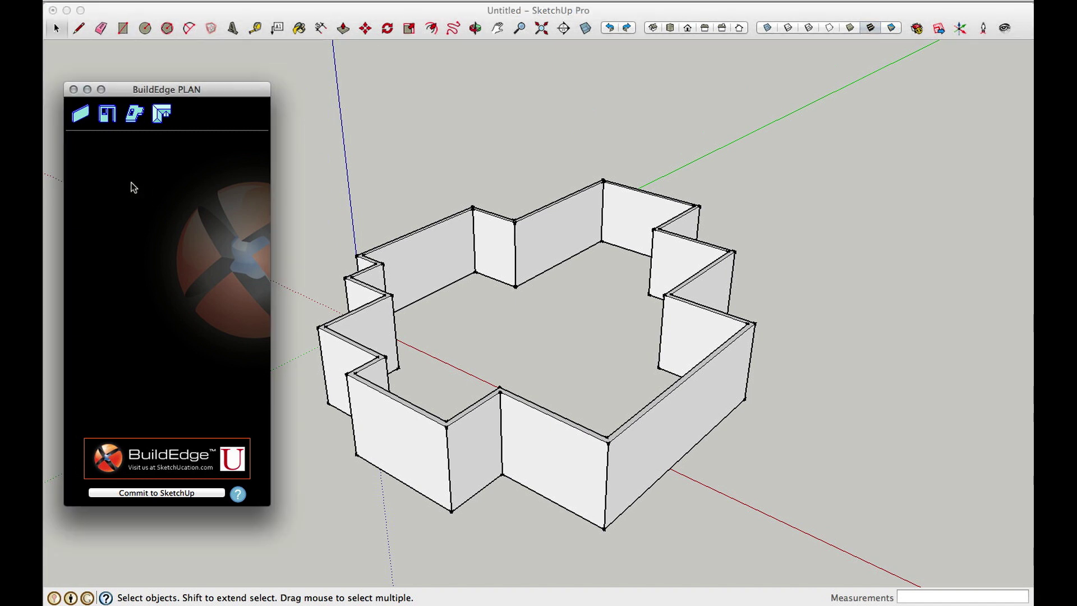
{"action": "left_click", "coordinate": [134, 114]}
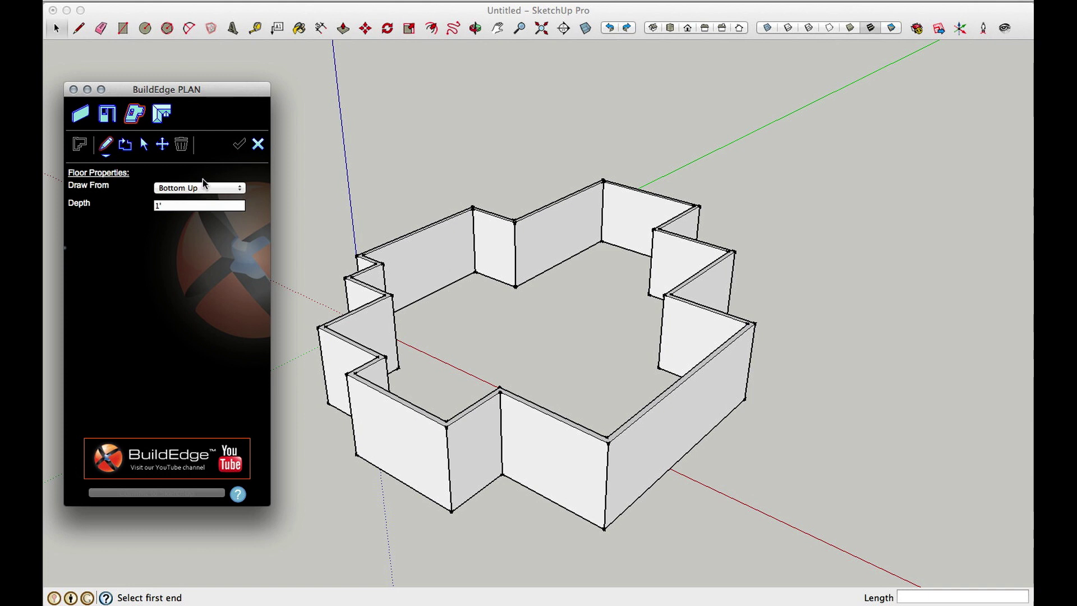
Try Draw From: Top Down, then set it back to Bottom Up, keeping Depth 1'.
{"action": "left_click", "coordinate": [228, 190]}
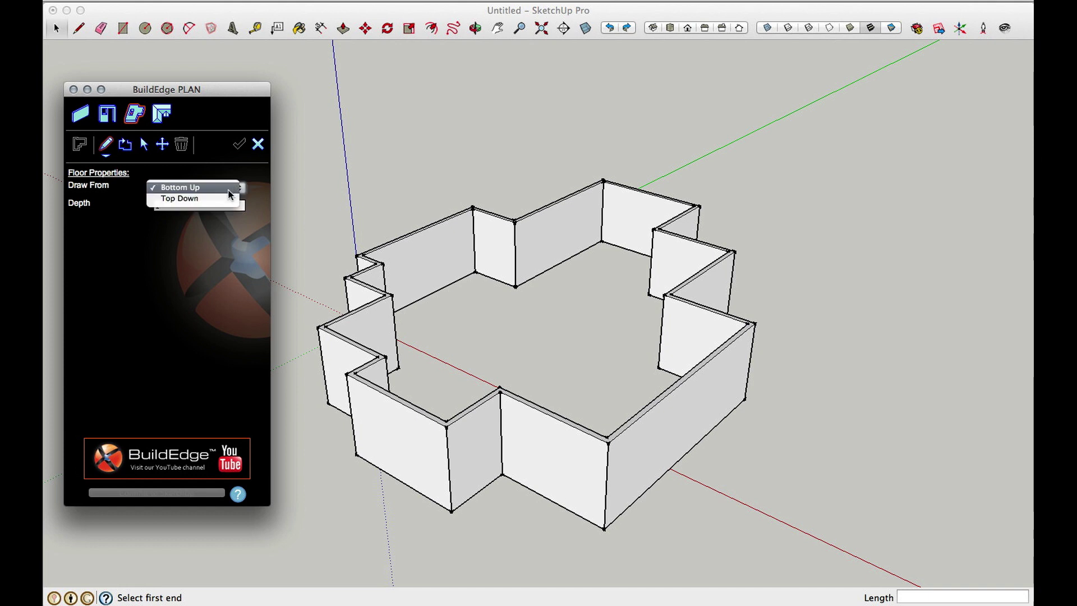
{"action": "left_click", "coordinate": [227, 199]}
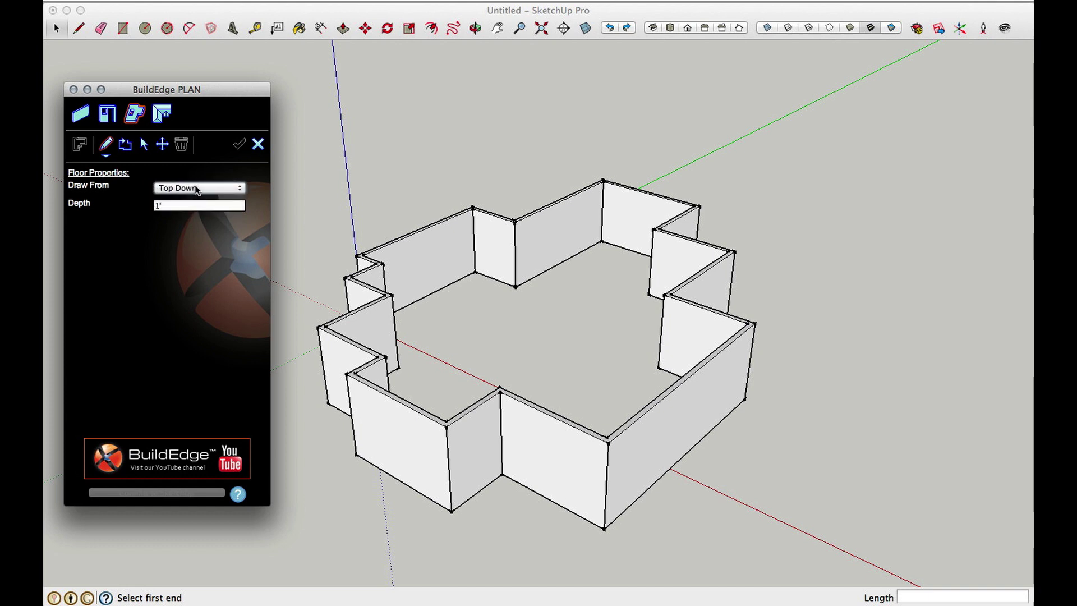
{"action": "left_click", "coordinate": [196, 190]}
{"action": "left_click", "coordinate": [193, 175]}
{"action": "scroll", "coordinate": [285, 205], "scroll_direction": "down", "scroll_amount": 2}
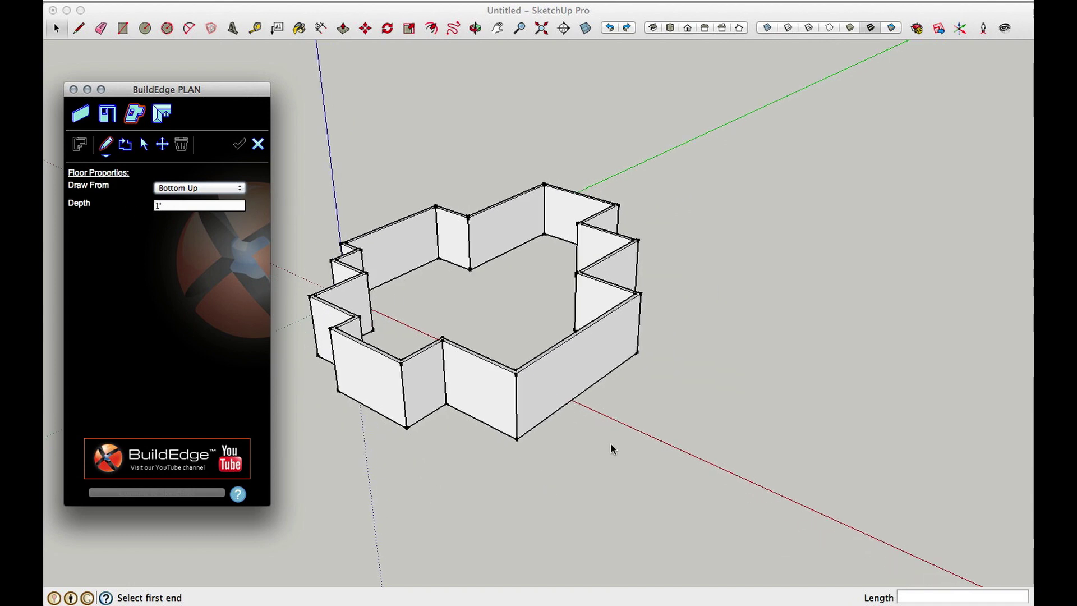
{"action": "mouse_move", "coordinate": [611, 421]}
{"action": "middle_mouse_down"}
{"action": "mouse_move", "coordinate": [548, 467]}
{"action": "mouse_move", "coordinate": [541, 445]}
{"action": "middle_mouse_up"}
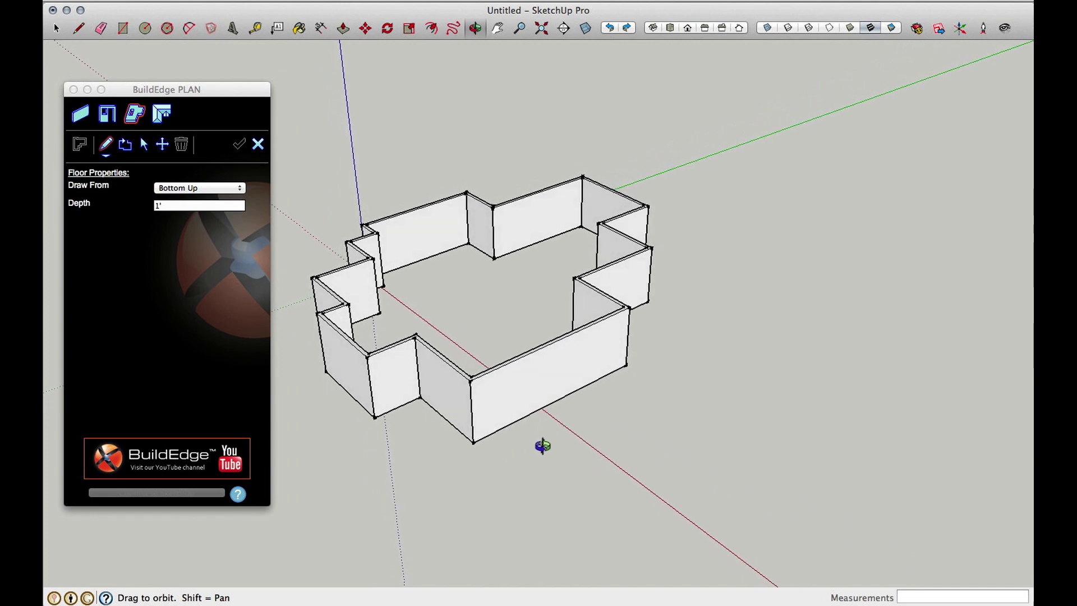
Outline a four-corner square slab on the ground beside the walls, closing at the starting corner.
{"action": "left_click", "coordinate": [146, 175]}
{"action": "left_click", "coordinate": [275, 314]}
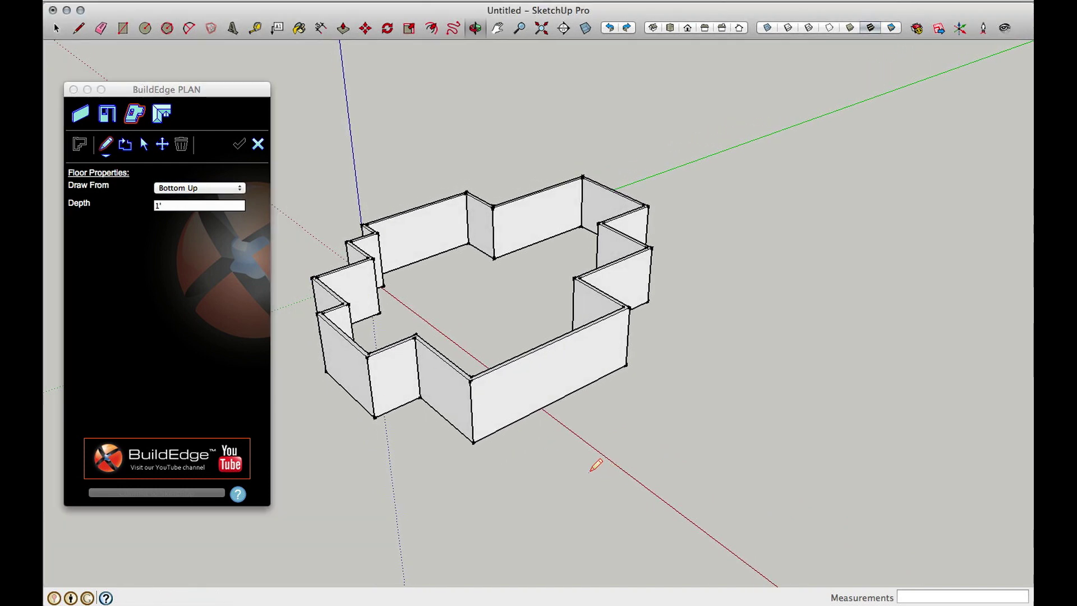
{"action": "left_click", "coordinate": [573, 485]}
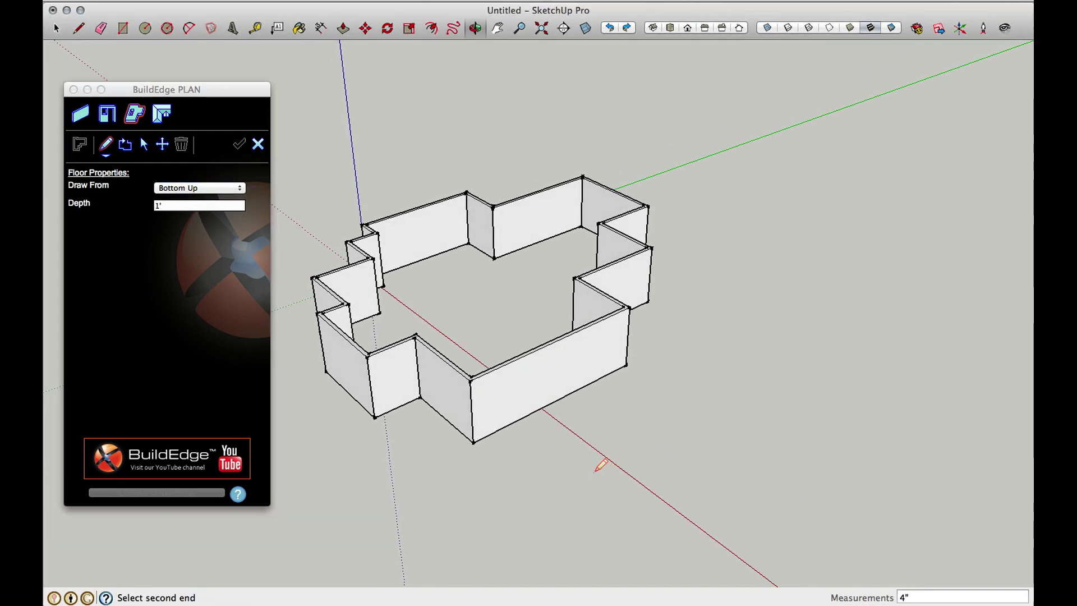
{"action": "left_click", "coordinate": [673, 427]}
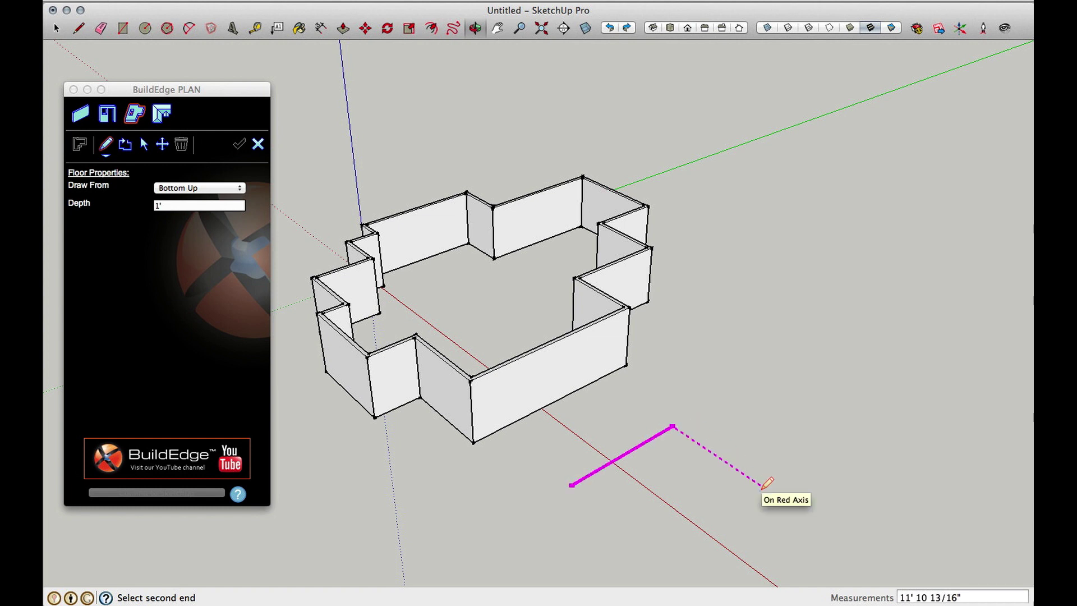
{"action": "left_click", "coordinate": [762, 486]}
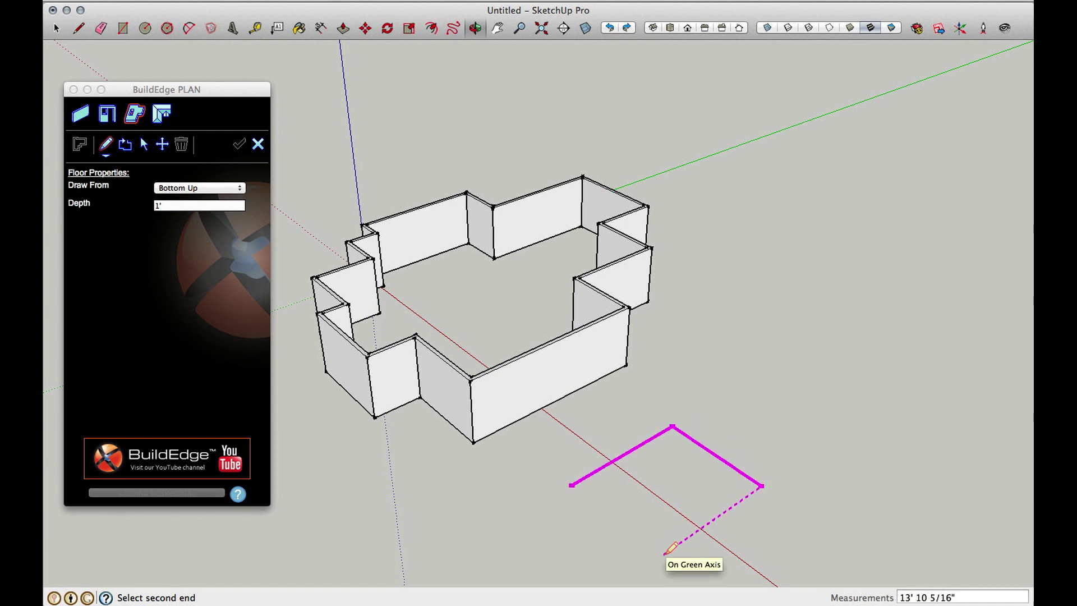
{"action": "left_click", "coordinate": [575, 483]}
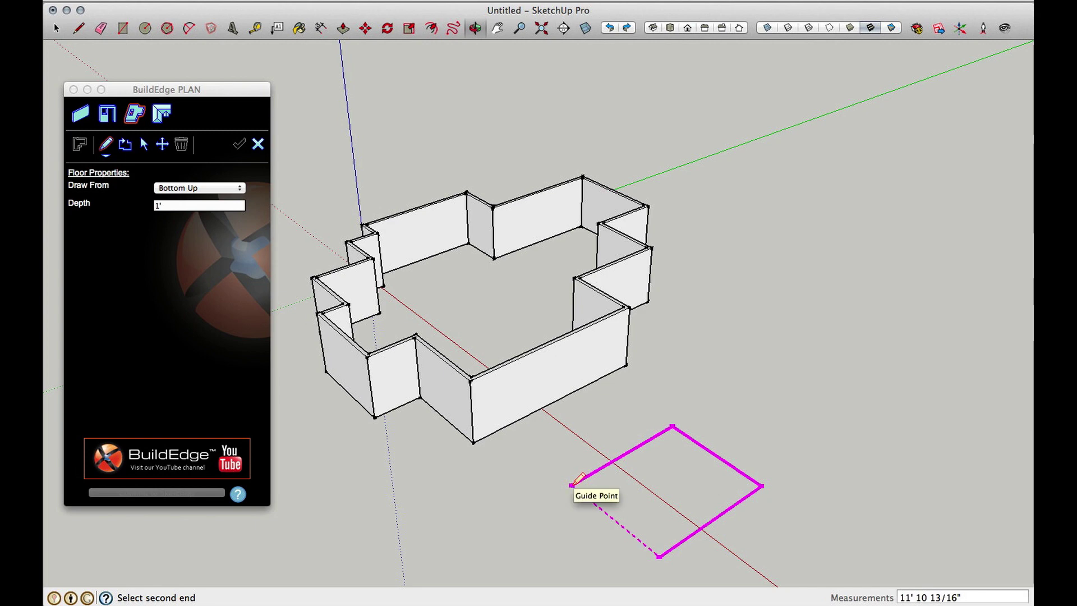
{"action": "left_click", "coordinate": [574, 484]}
{"action": "middle_click_drag", "start_coordinate": [752, 529], "coordinate": [817, 457]}
{"action": "scroll", "coordinate": [742, 435], "scroll_direction": "up", "scroll_amount": 5}
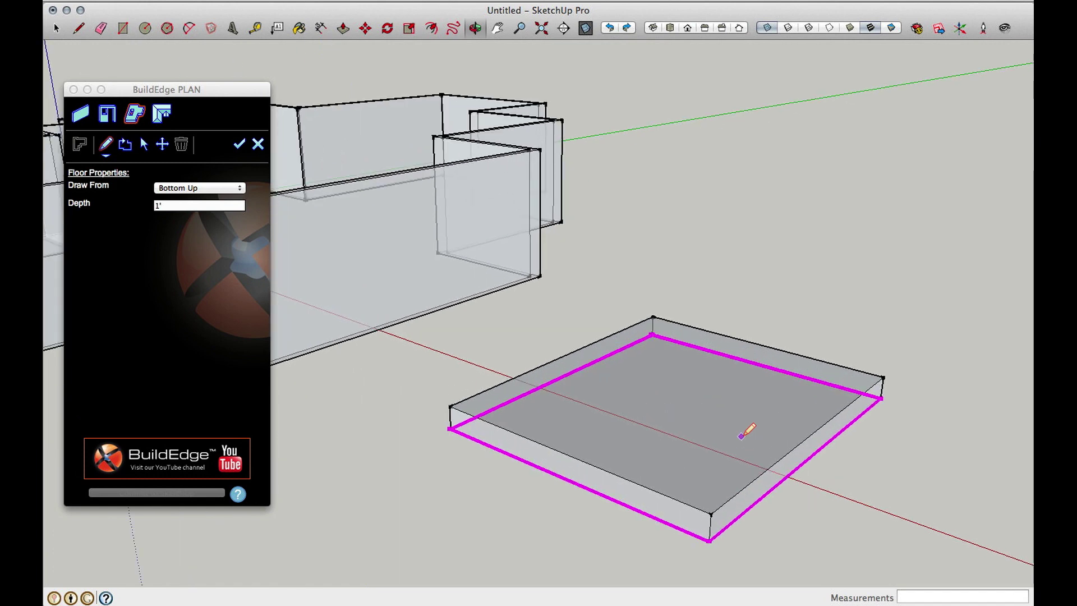
{"action": "scroll", "coordinate": [742, 435], "scroll_direction": "down", "scroll_amount": 8}
{"action": "scroll", "coordinate": [741, 435], "scroll_direction": "up", "scroll_amount": 3}
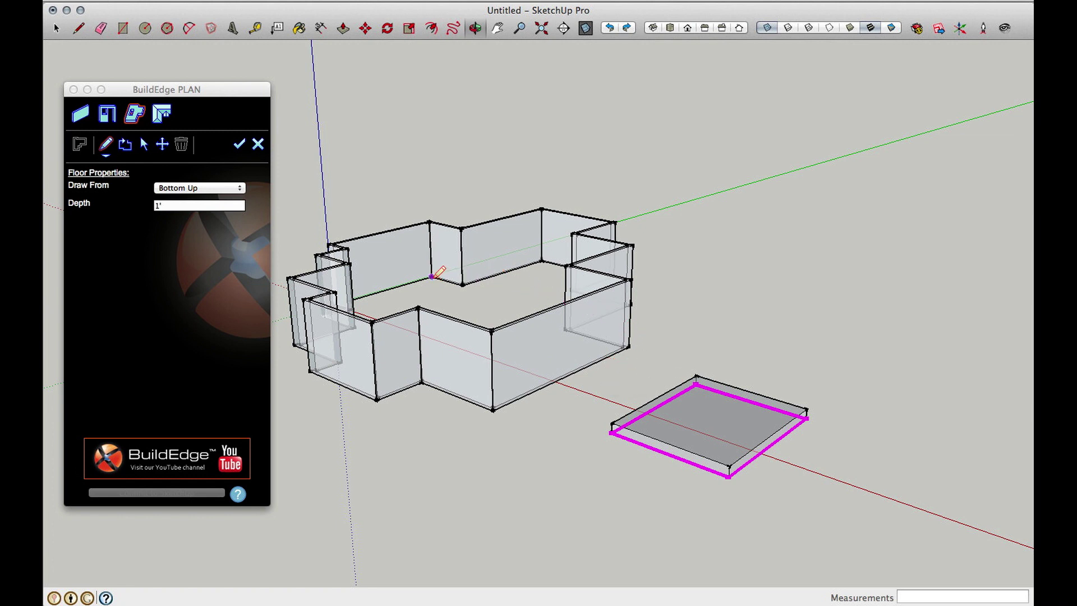
Save the square slab with the BuildEdge check mark, ending floor editing.
{"action": "left_click", "coordinate": [419, 307]}
{"action": "mouse_move", "coordinate": [791, 373]}
{"action": "middle_mouse_down"}
{"action": "mouse_move", "coordinate": [752, 378]}
{"action": "mouse_move", "coordinate": [649, 330]}
{"action": "mouse_move", "coordinate": [748, 363]}
{"action": "mouse_move", "coordinate": [771, 401]}
{"action": "middle_mouse_up"}
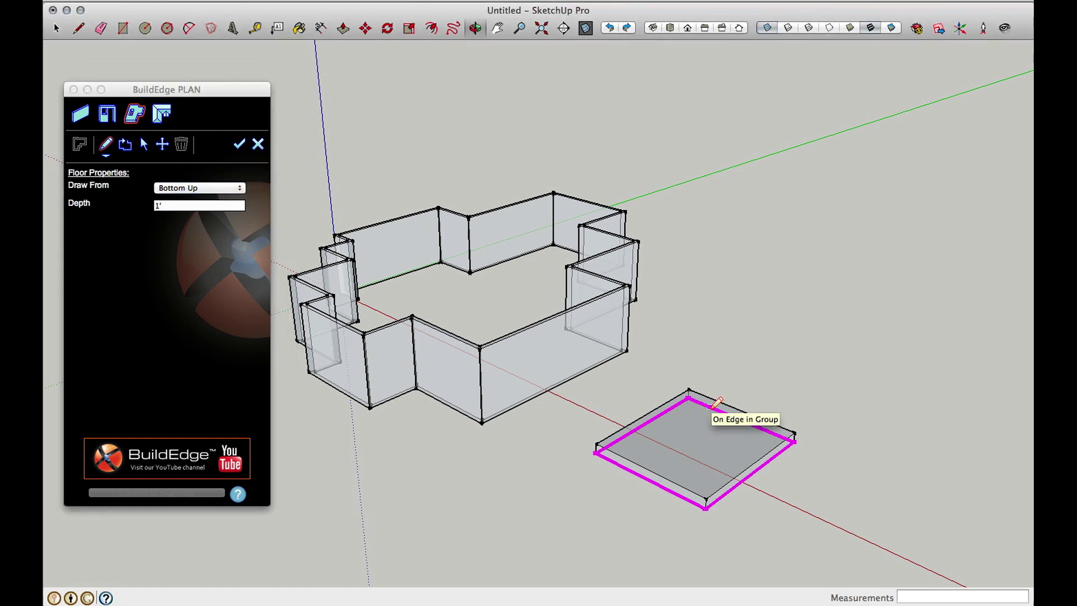
{"action": "left_click", "coordinate": [241, 148]}
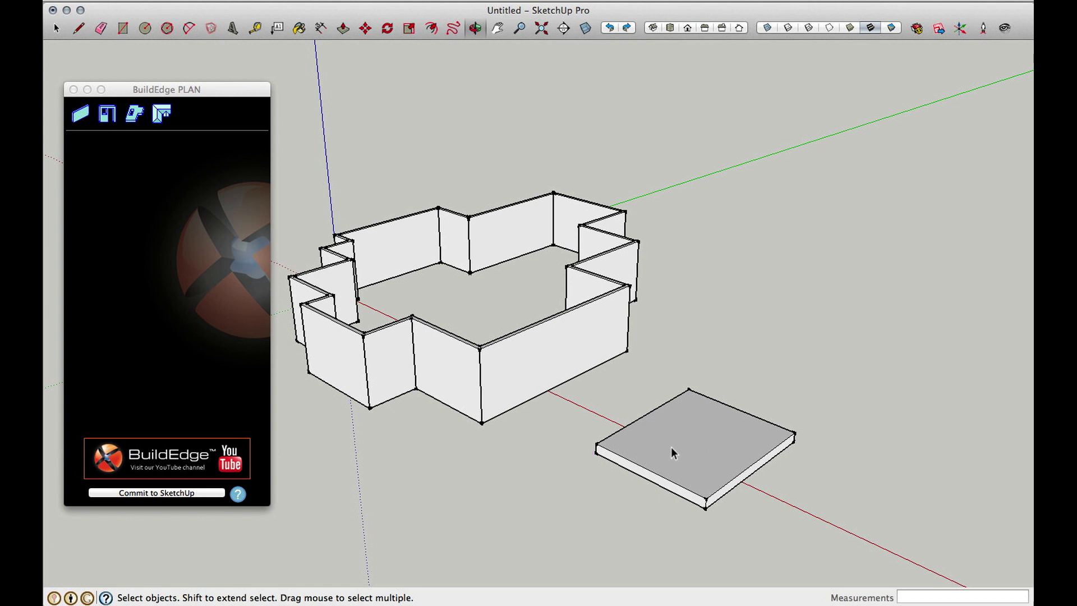
Change the standalone slab's depth from 1' to 2' through Edit Floor Outline.
{"action": "left_click", "coordinate": [716, 444]}
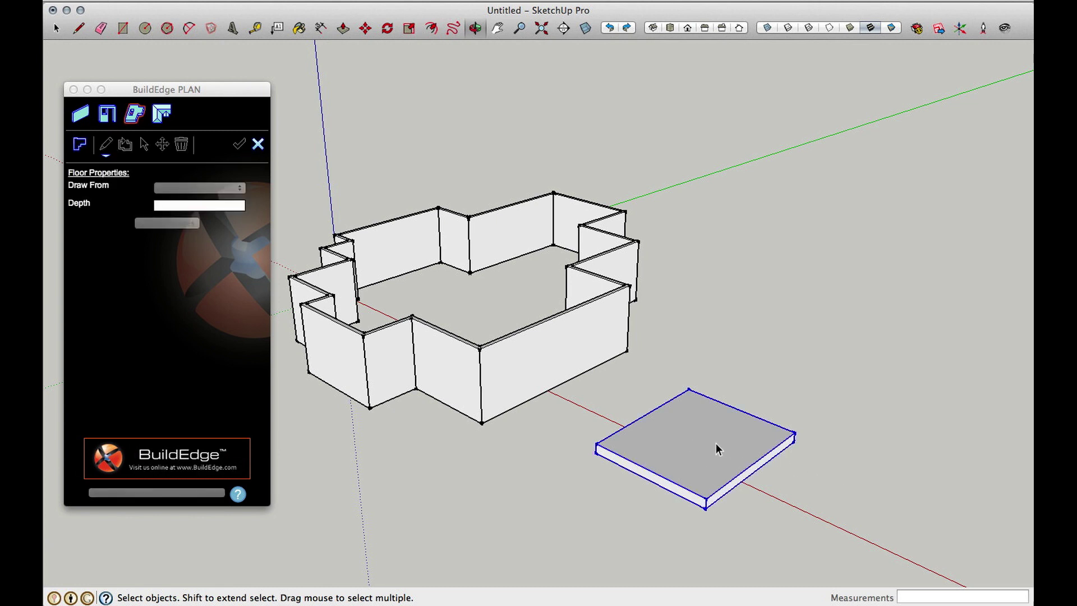
{"action": "left_click", "coordinate": [78, 146]}
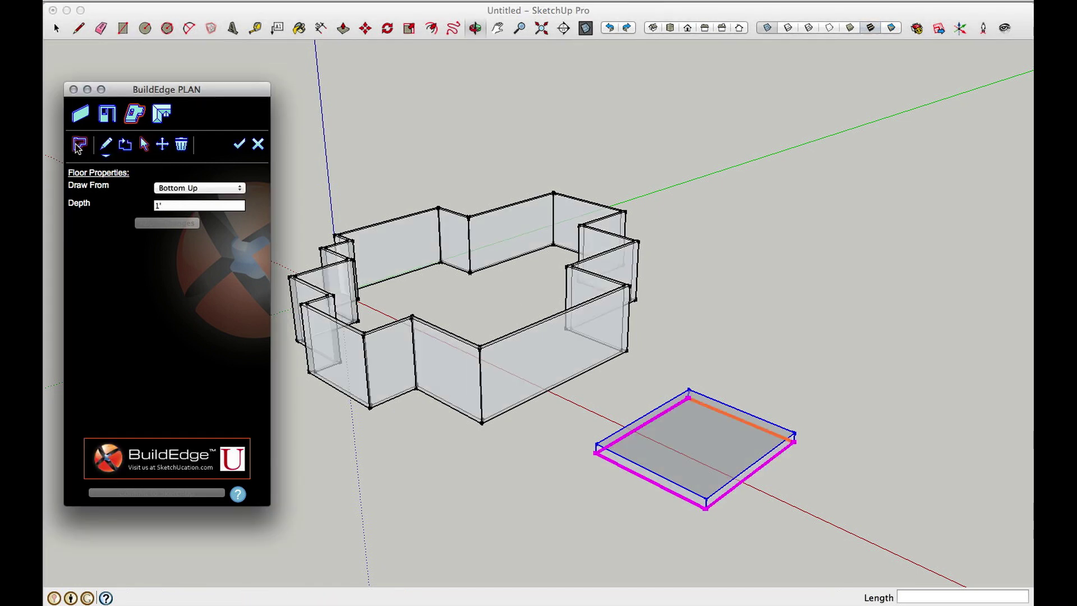
{"action": "double_click", "coordinate": [156, 206]}
{"action": "type", "text": "2"}
{"action": "left_click", "coordinate": [182, 224]}
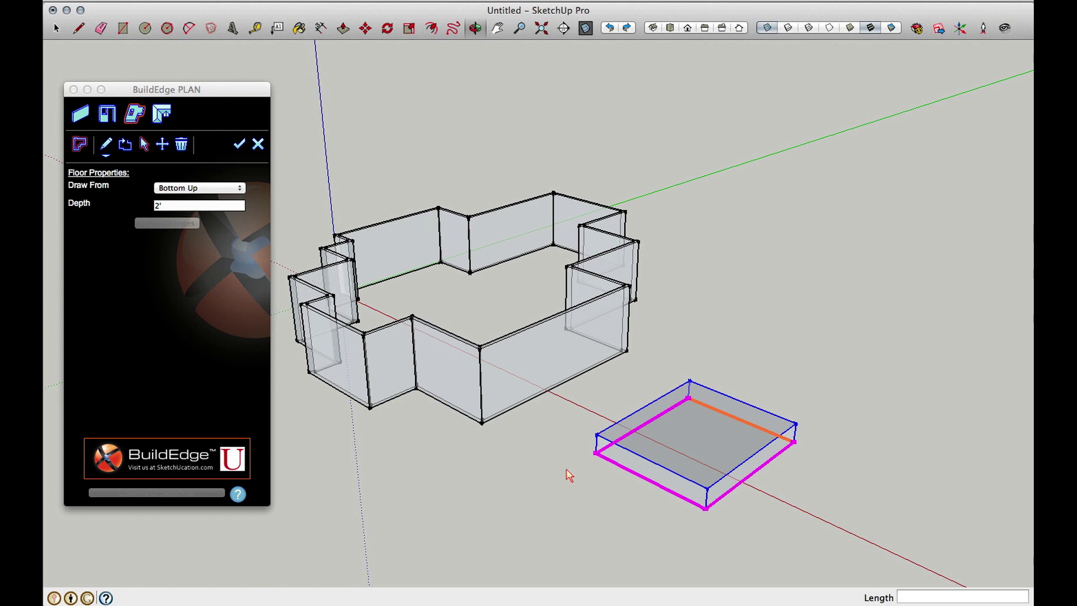
{"action": "left_click", "coordinate": [744, 488]}
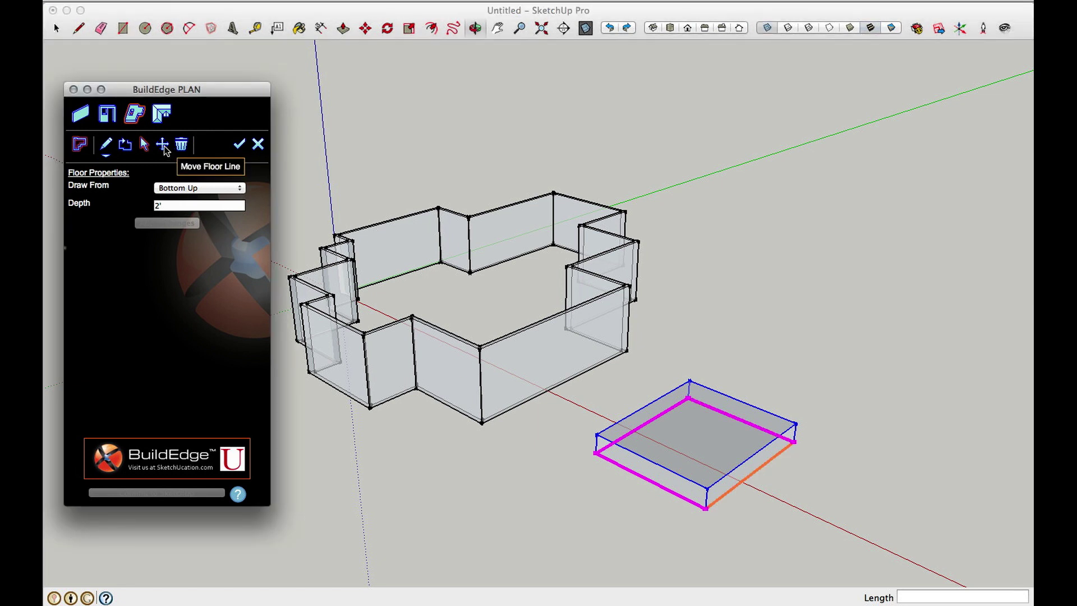
Push two slab edges outward with Move Floor Line, then delete the slab, keeping its outline.
{"action": "left_click", "coordinate": [162, 144]}
{"action": "left_click", "coordinate": [747, 479]}
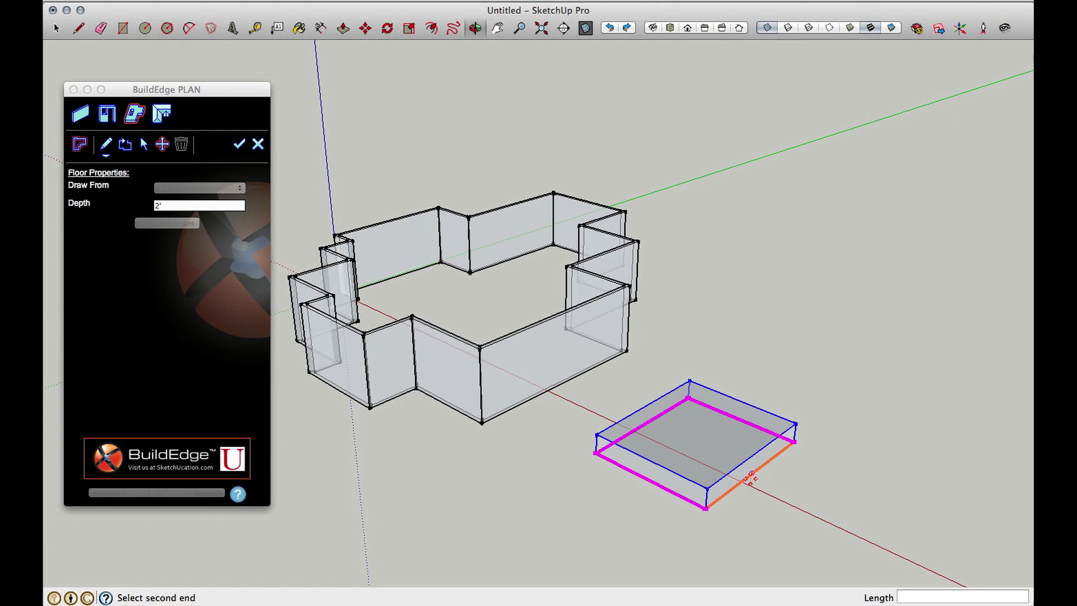
{"action": "left_click", "coordinate": [786, 573]}
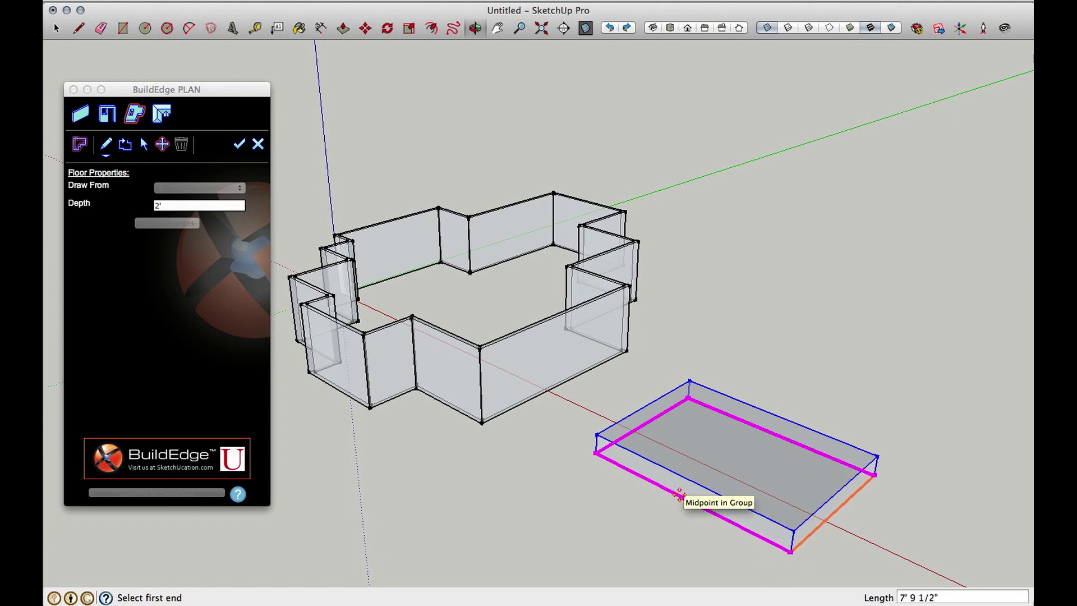
{"action": "left_click", "coordinate": [679, 497]}
{"action": "left_click", "coordinate": [679, 497]}
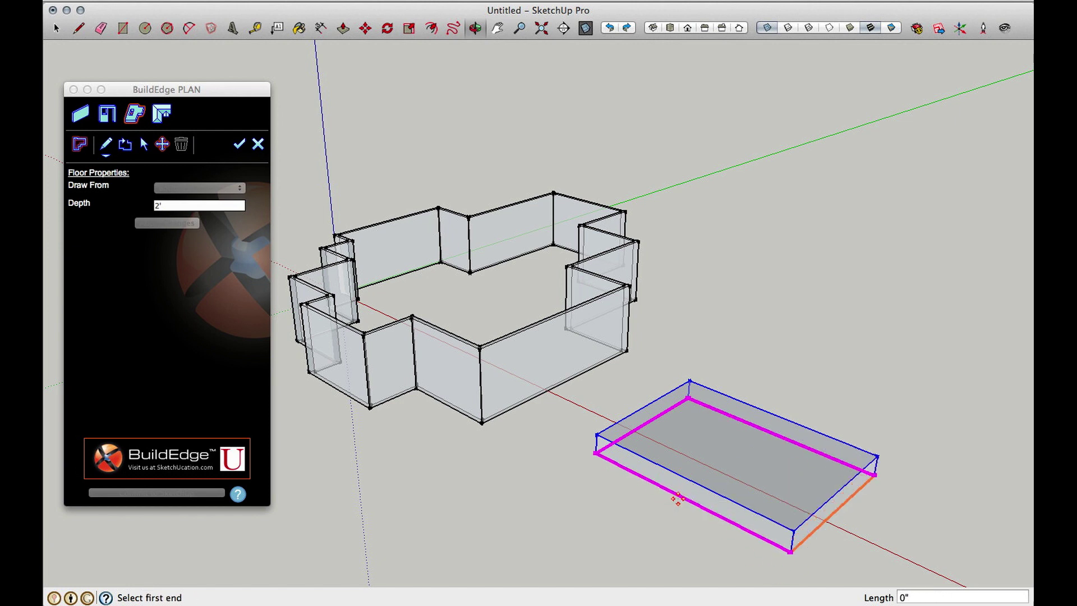
{"action": "left_click", "coordinate": [678, 497]}
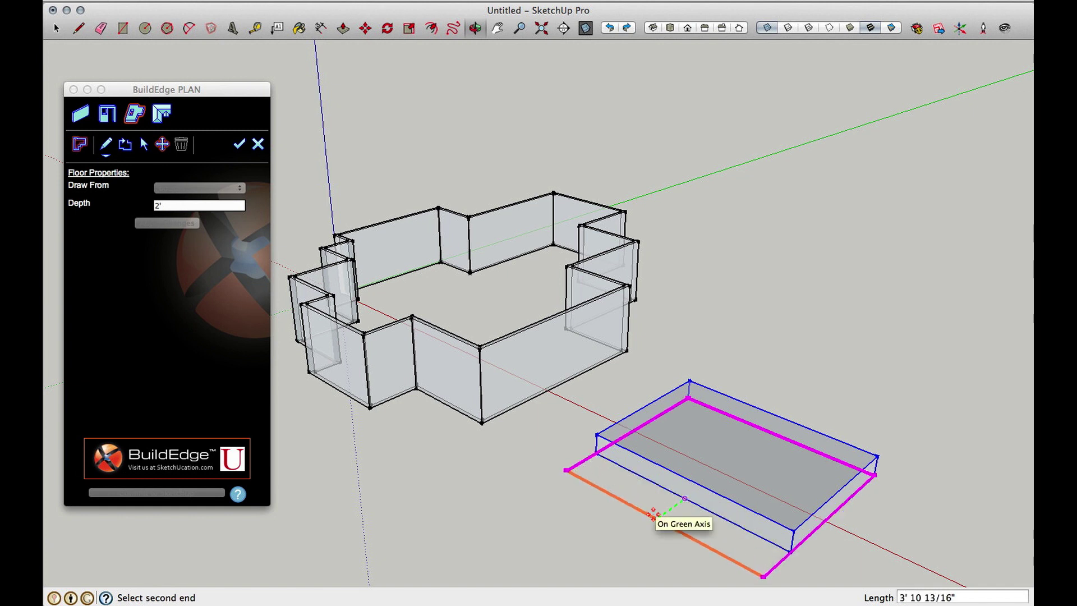
{"action": "left_click", "coordinate": [652, 514]}
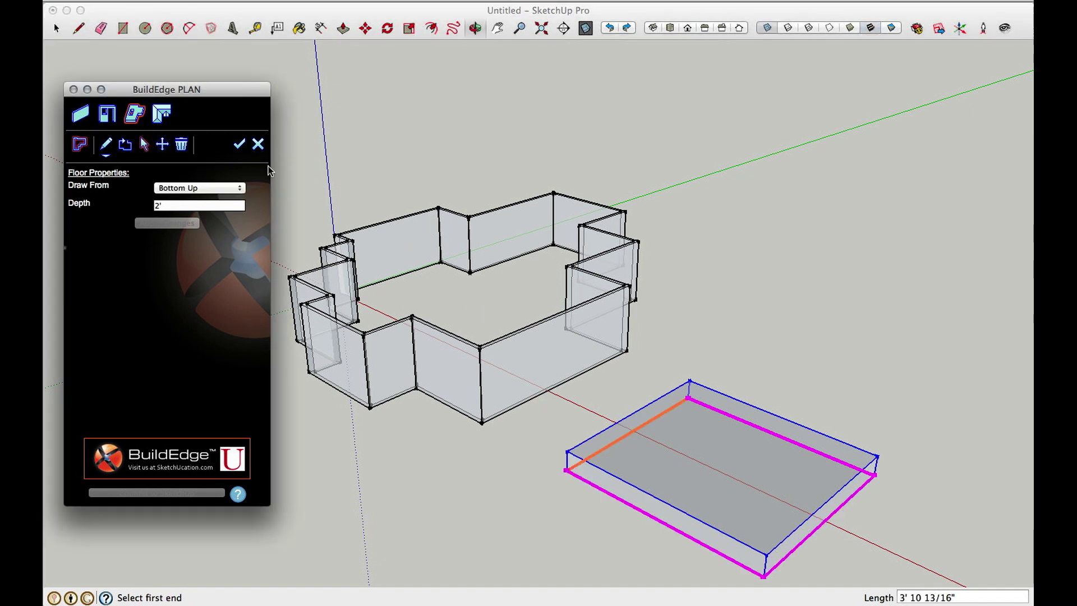
{"action": "left_click", "coordinate": [188, 181]}
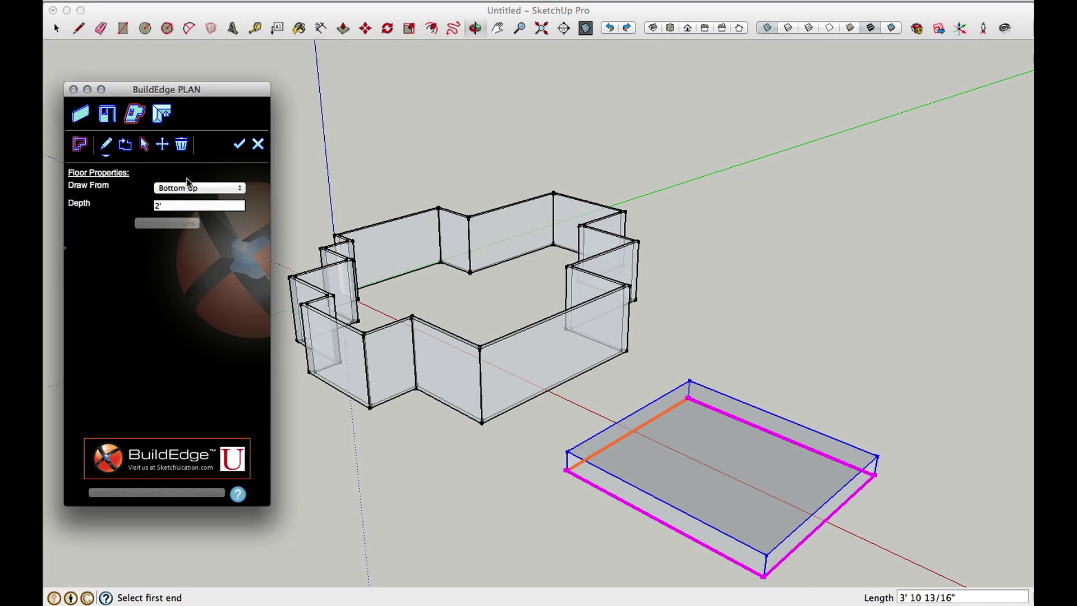
{"action": "left_click", "coordinate": [182, 145]}
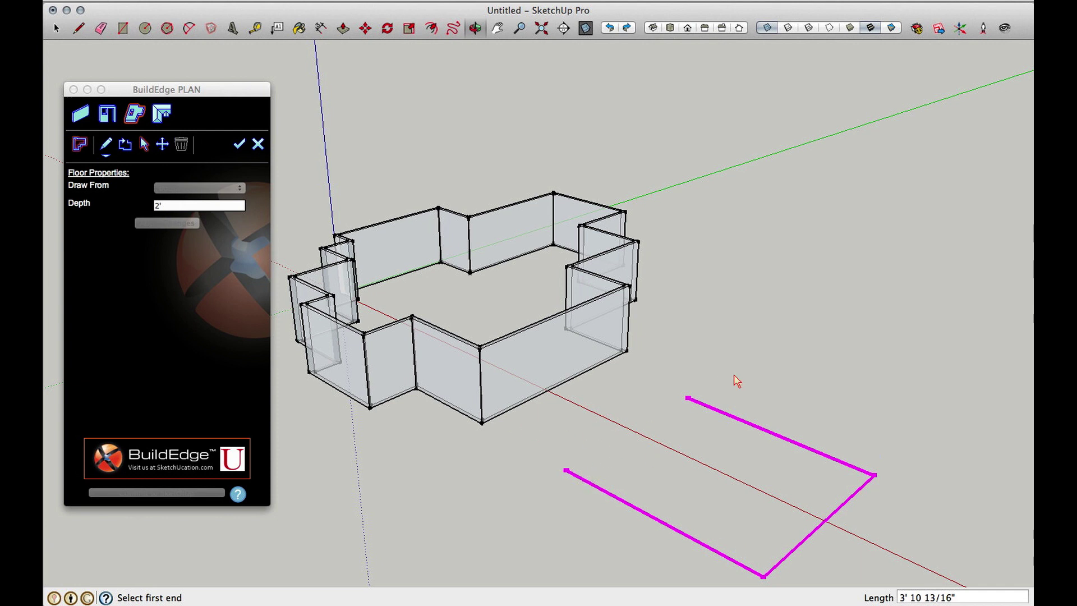
Trace the notch corners from the outline's open end and close it into a 2' slab.
{"action": "left_click", "coordinate": [105, 145]}
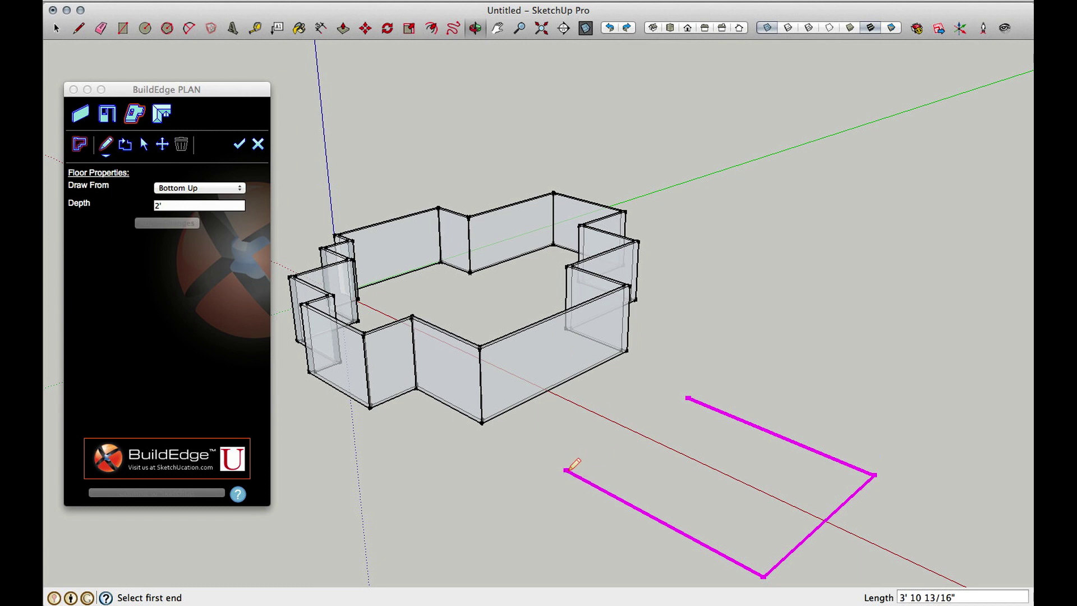
{"action": "left_click", "coordinate": [566, 470]}
{"action": "left_click", "coordinate": [607, 446]}
{"action": "left_click", "coordinate": [643, 464]}
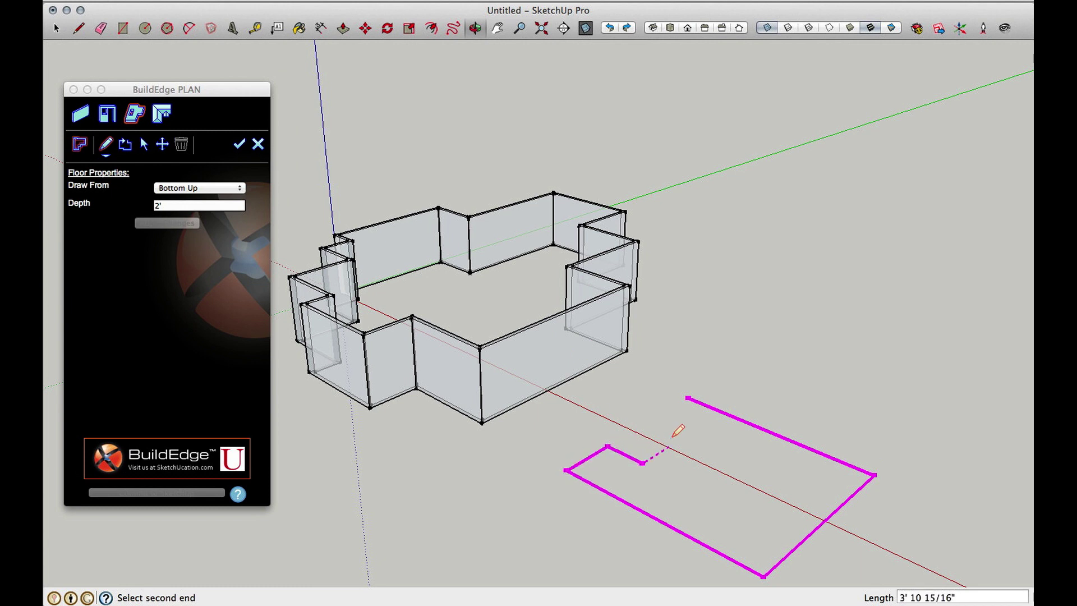
{"action": "left_click", "coordinate": [678, 439]}
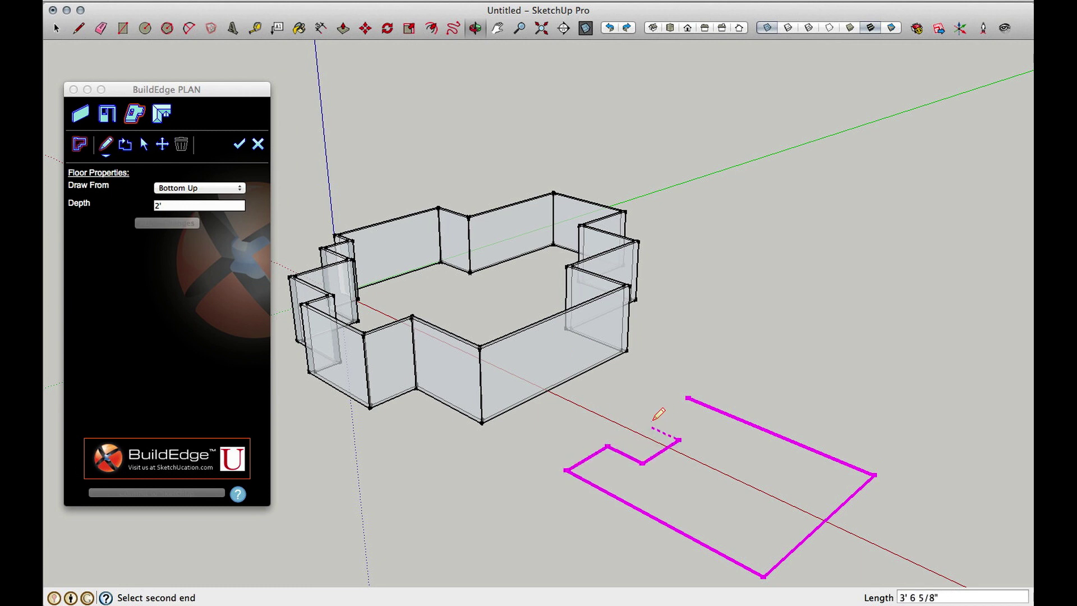
{"action": "left_click", "coordinate": [645, 424]}
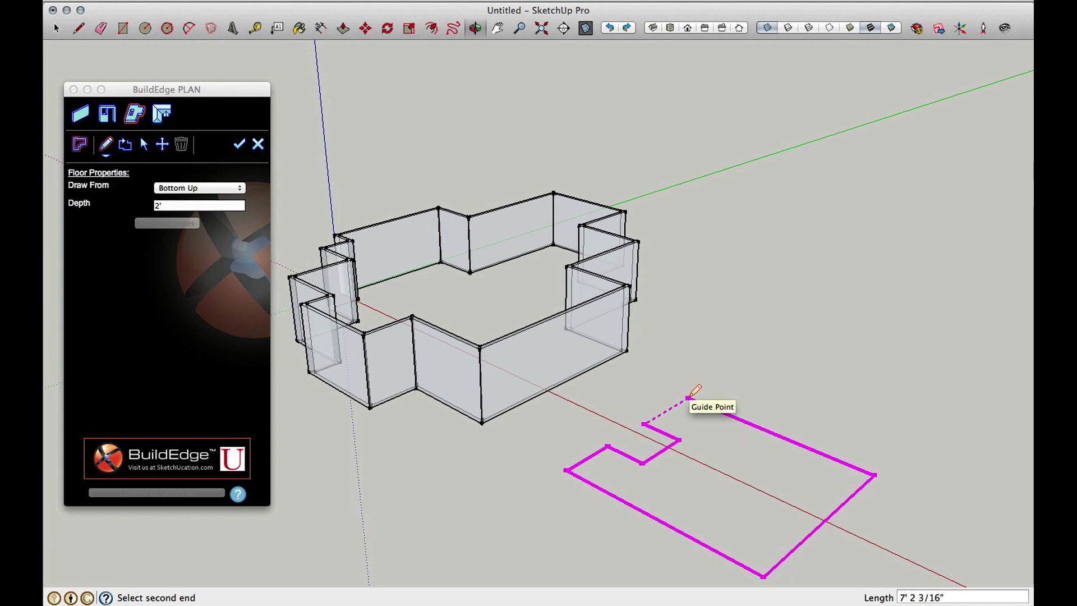
{"action": "left_click", "coordinate": [689, 397]}
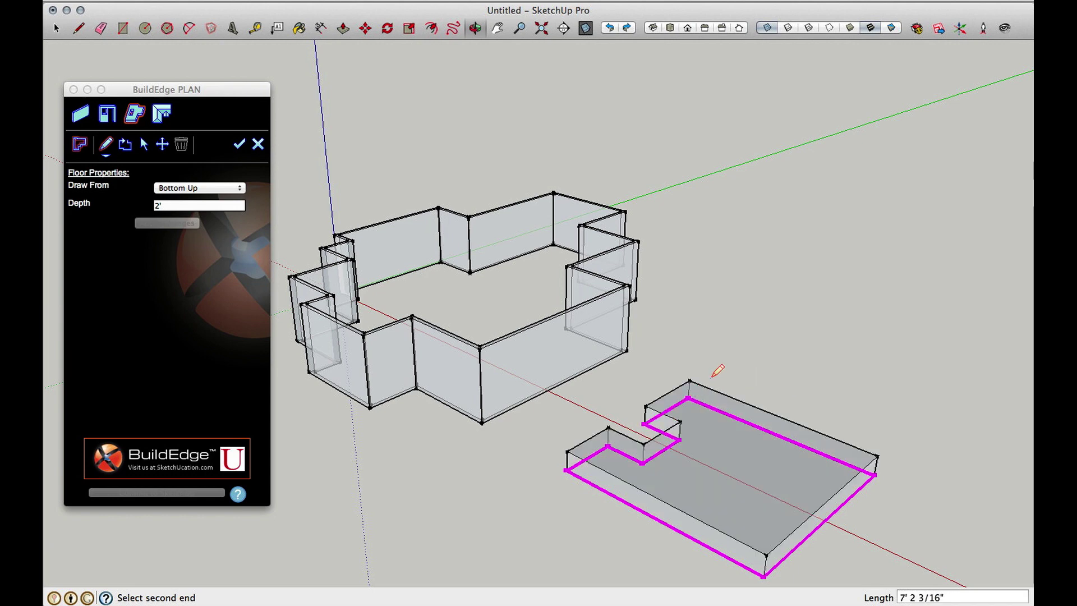
Save the notched slab as solid geometry and orbit around the model.
{"action": "mouse_move", "coordinate": [713, 376]}
{"action": "middle_mouse_down"}
{"action": "mouse_move", "coordinate": [859, 378]}
{"action": "mouse_move", "coordinate": [697, 419]}
{"action": "mouse_move", "coordinate": [676, 361]}
{"action": "mouse_move", "coordinate": [681, 389]}
{"action": "middle_mouse_up"}
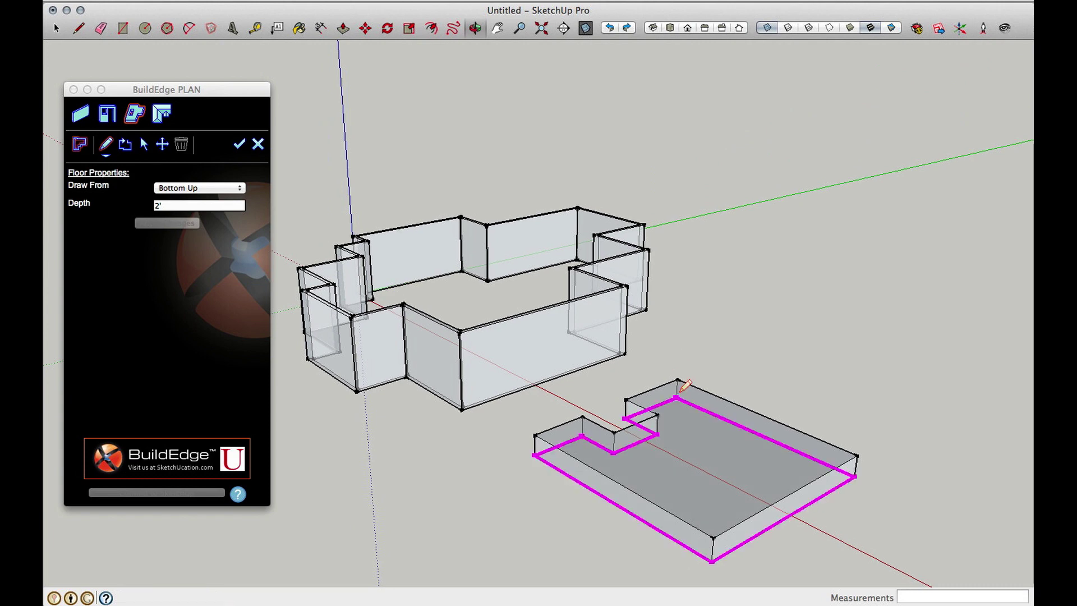
{"action": "left_click", "coordinate": [240, 147]}
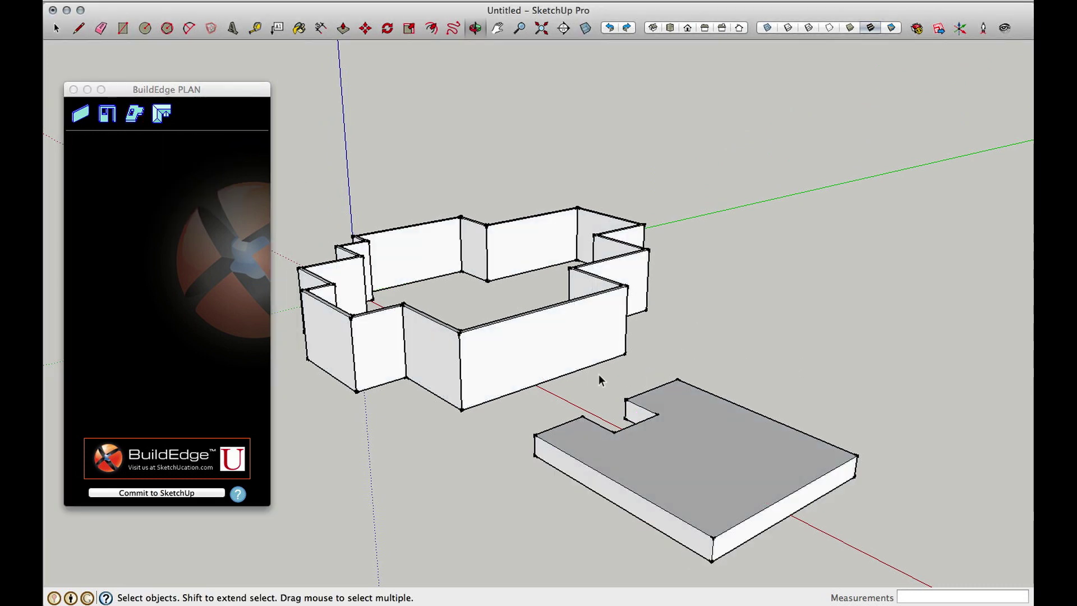
{"action": "middle_click_drag", "start_coordinate": [598, 375], "coordinate": [858, 460]}
{"action": "middle_click_drag", "start_coordinate": [618, 464], "coordinate": [702, 426]}
{"action": "left_click", "coordinate": [135, 113]}
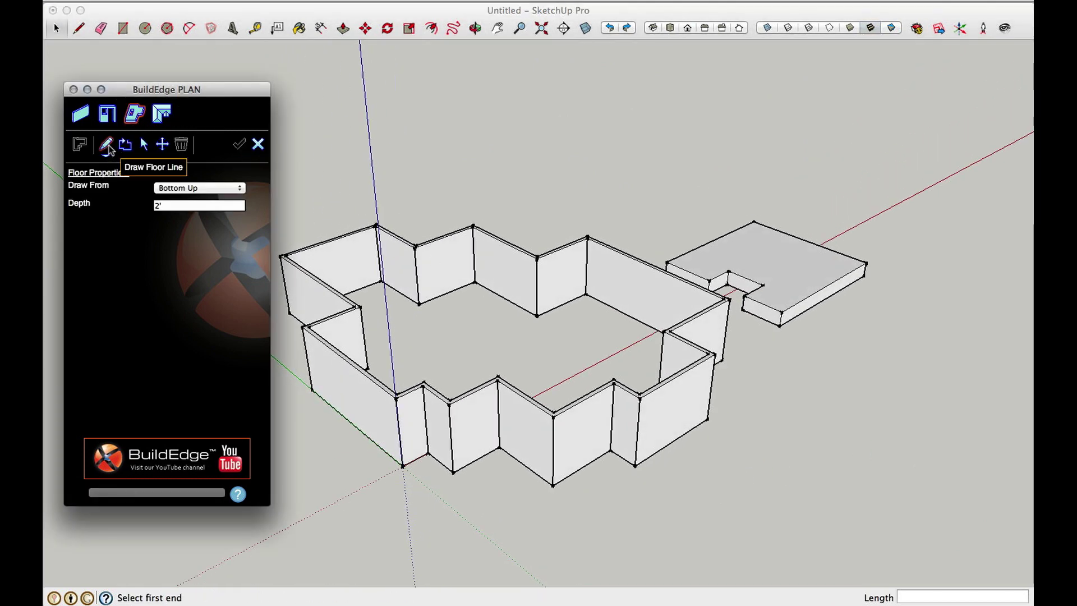
Set the new floor's depth to 1'.
{"action": "left_click_drag", "start_coordinate": [185, 206], "coordinate": [134, 206]}
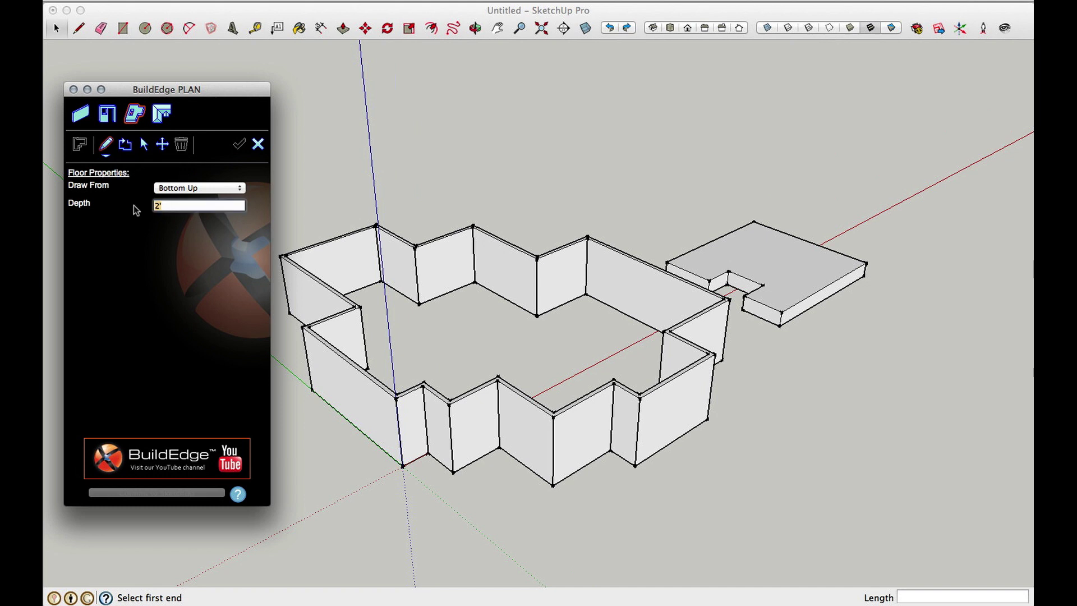
{"action": "type", "text": "1'"}
{"action": "key", "text": "Return"}
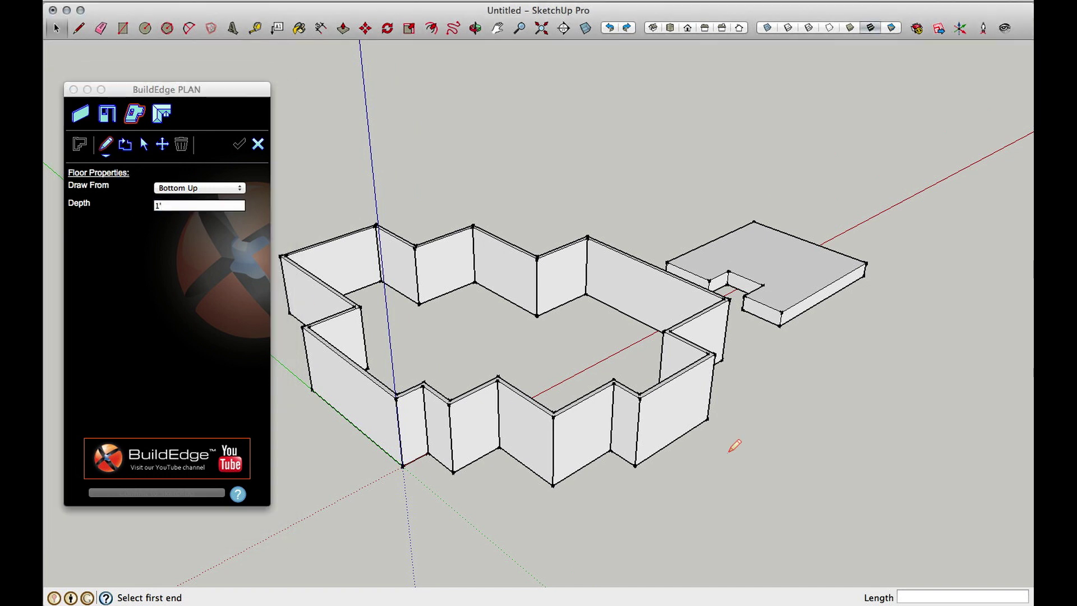
Trace the floor line along the front wall top corners, including a small notch, to the back-left corner.
{"action": "left_click", "coordinate": [715, 353]}
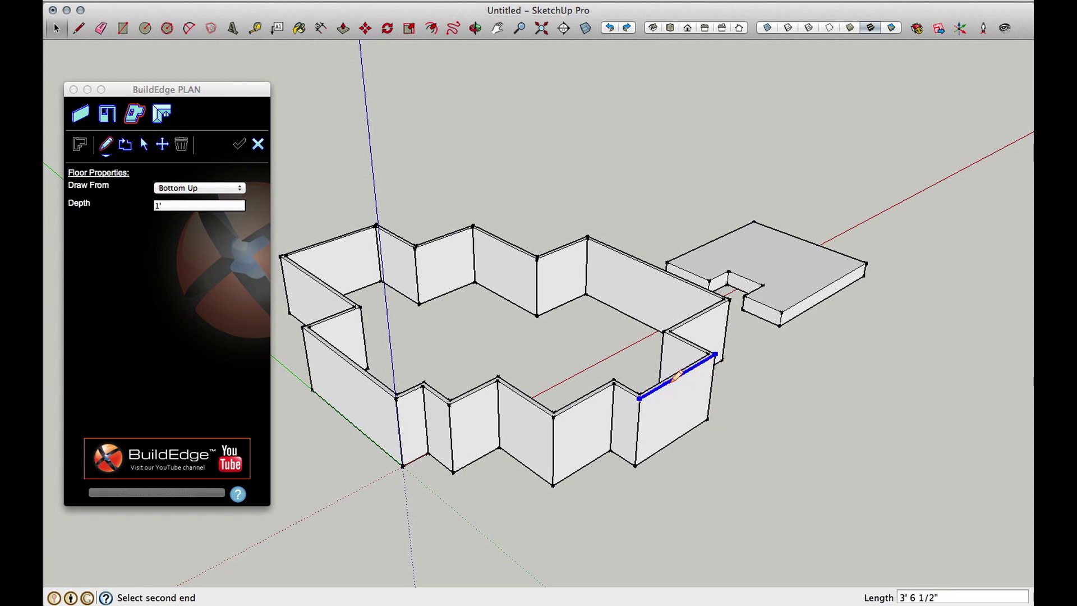
{"action": "left_click", "coordinate": [613, 384]}
{"action": "left_click", "coordinate": [554, 416]}
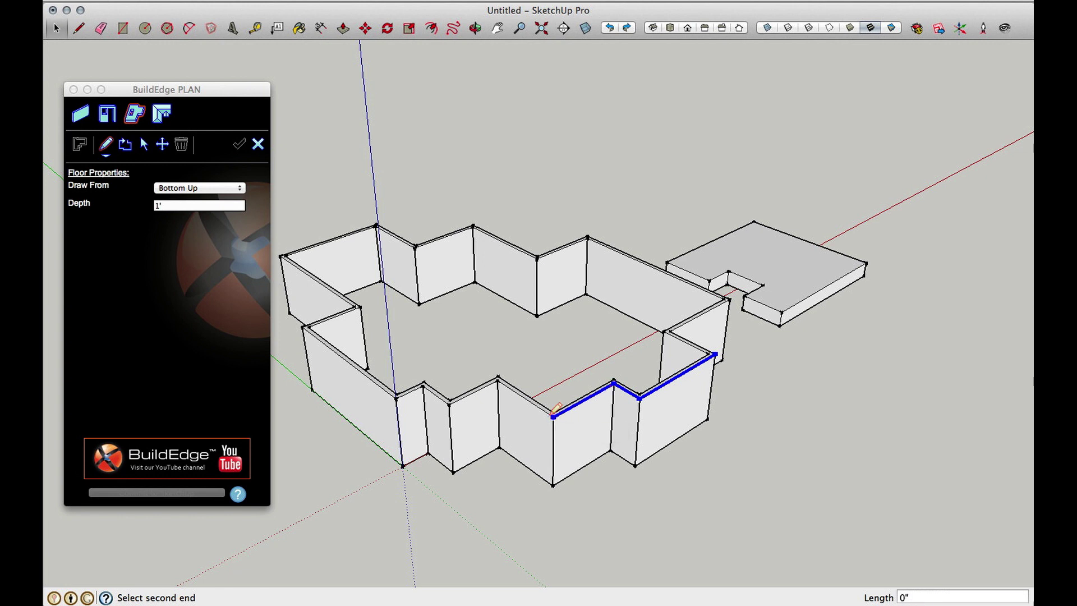
{"action": "left_click", "coordinate": [498, 380]}
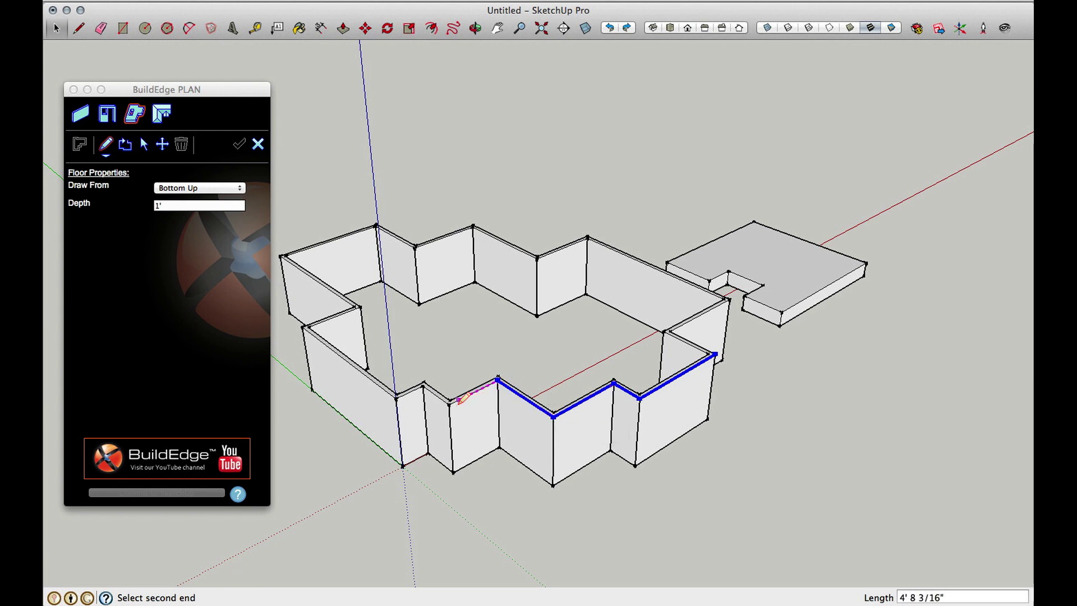
{"action": "left_click", "coordinate": [450, 402]}
{"action": "left_click", "coordinate": [423, 386]}
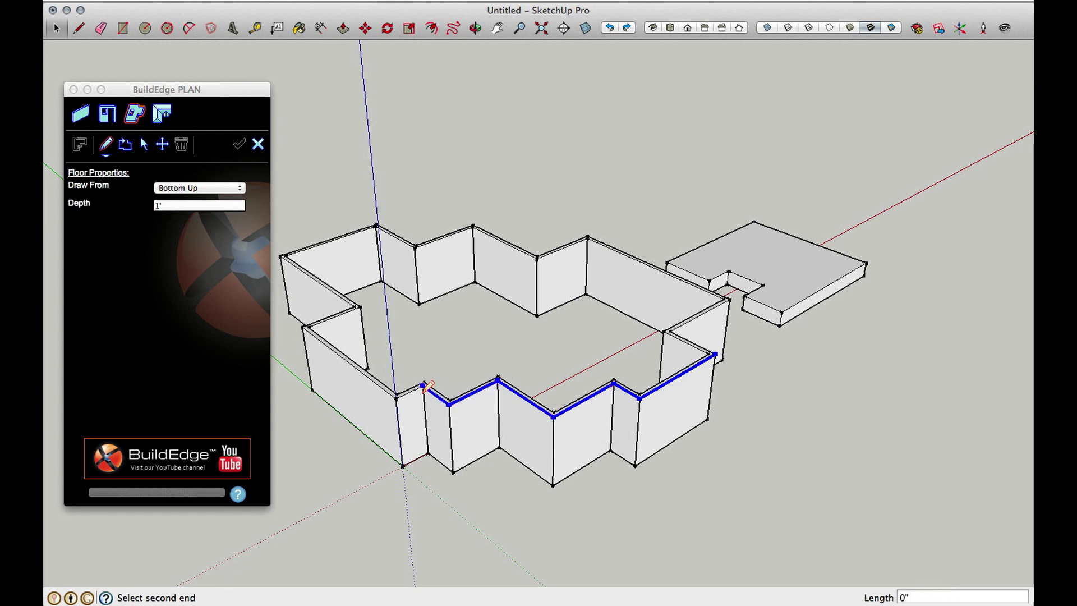
{"action": "left_click", "coordinate": [396, 397]}
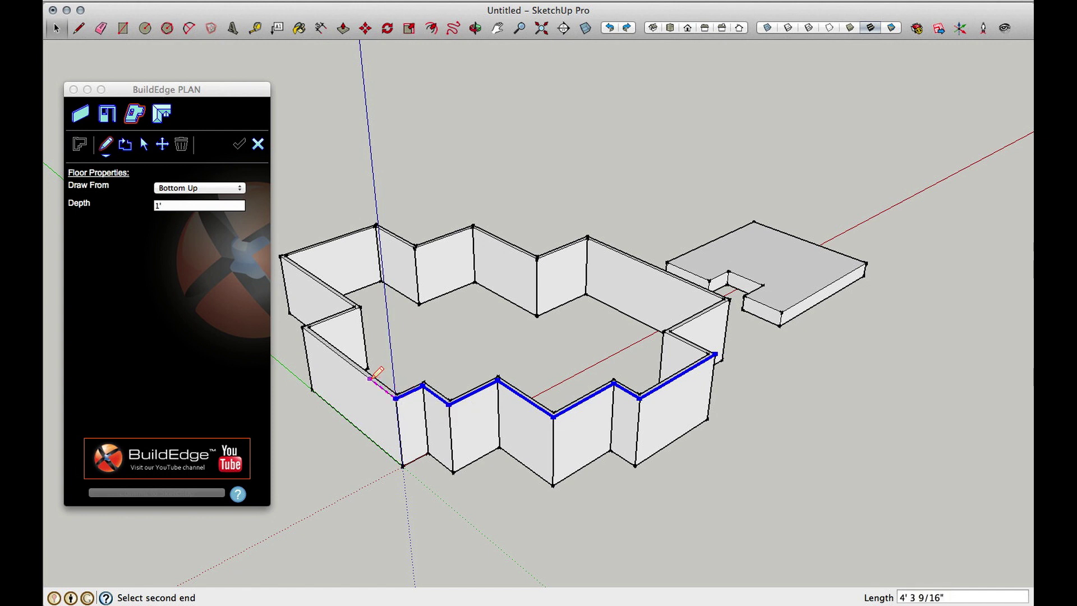
{"action": "left_click", "coordinate": [369, 379]}
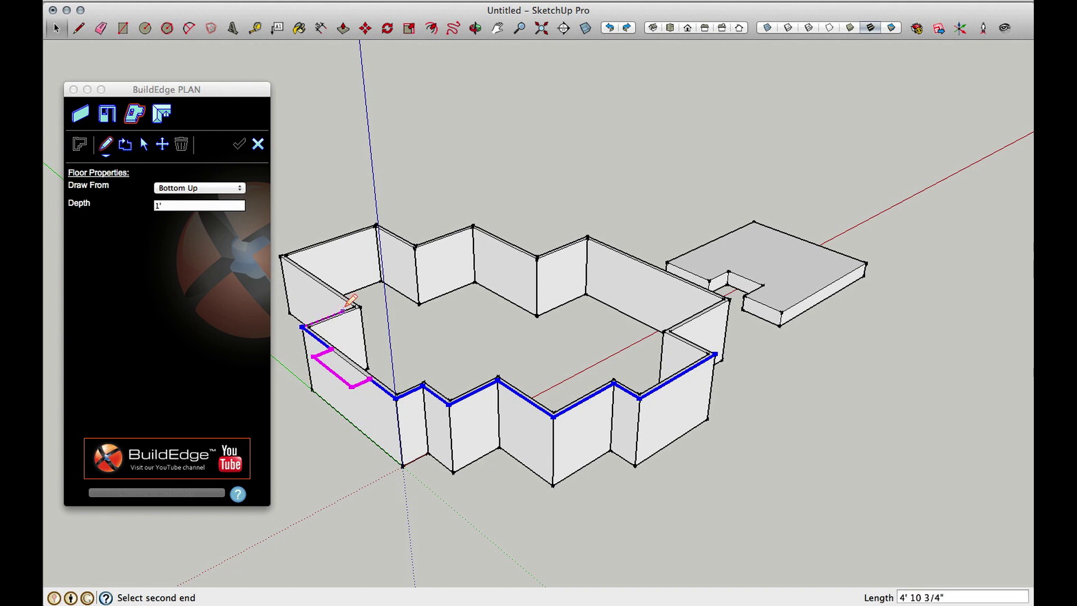
{"action": "left_click", "coordinate": [356, 307]}
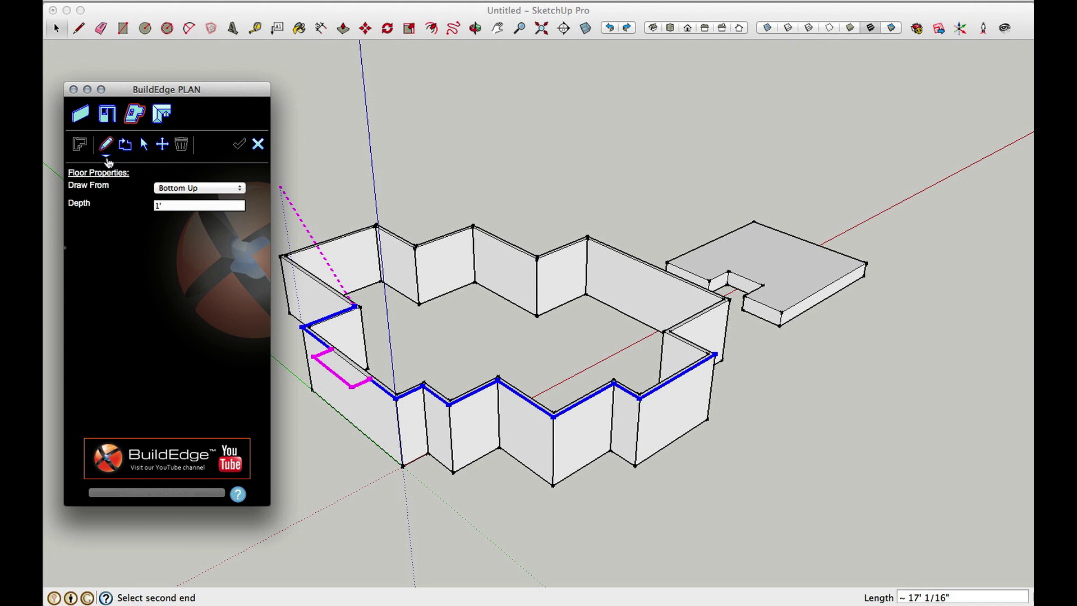
{"action": "left_click", "coordinate": [106, 158]}
{"action": "left_click", "coordinate": [108, 161]}
Switch to Pick Line and pick each remaining wall top edge until the 1' floor outline closes.
{"action": "left_click", "coordinate": [106, 159]}
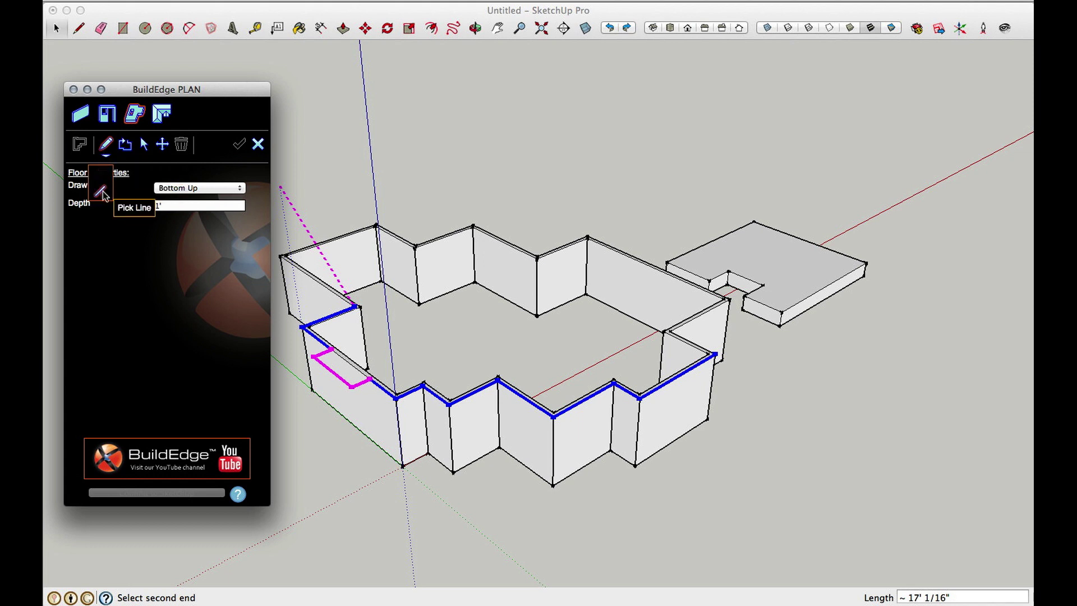
{"action": "left_click", "coordinate": [103, 192]}
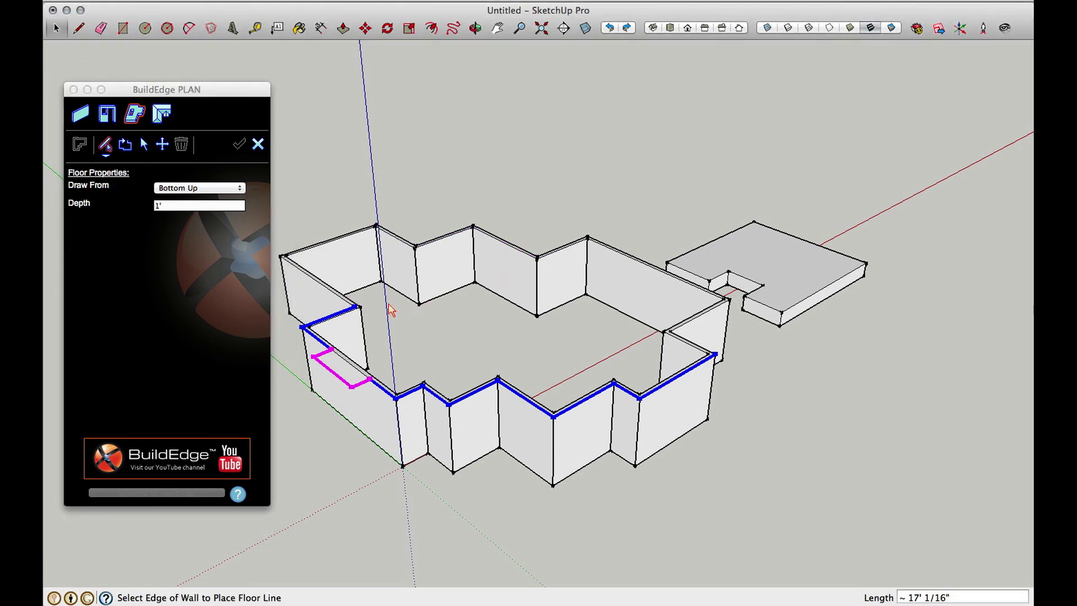
{"action": "middle_click_drag", "start_coordinate": [416, 312], "coordinate": [983, 266]}
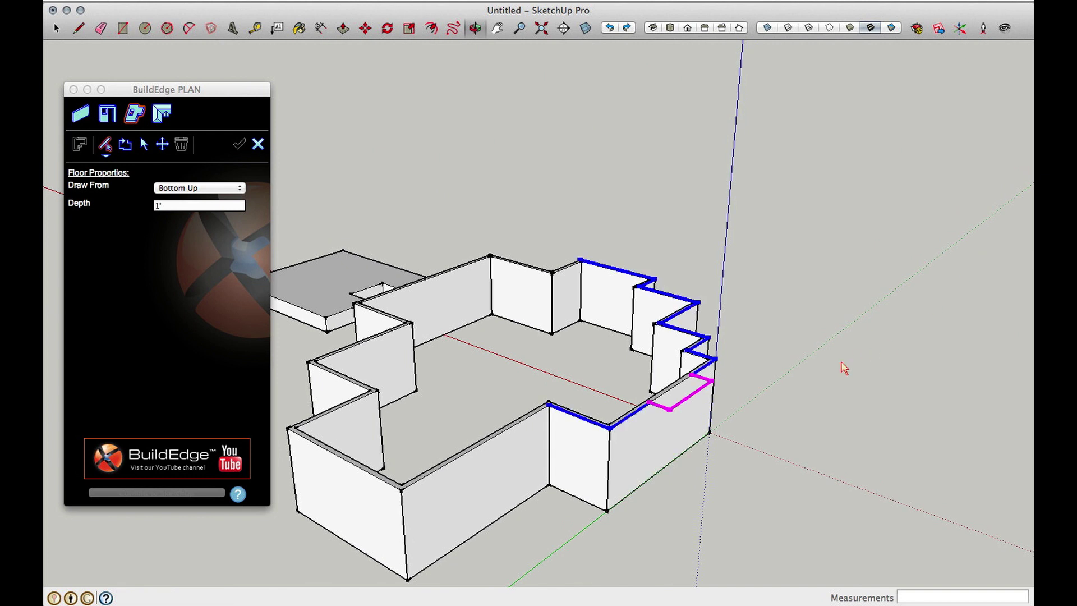
{"action": "left_click", "coordinate": [495, 486]}
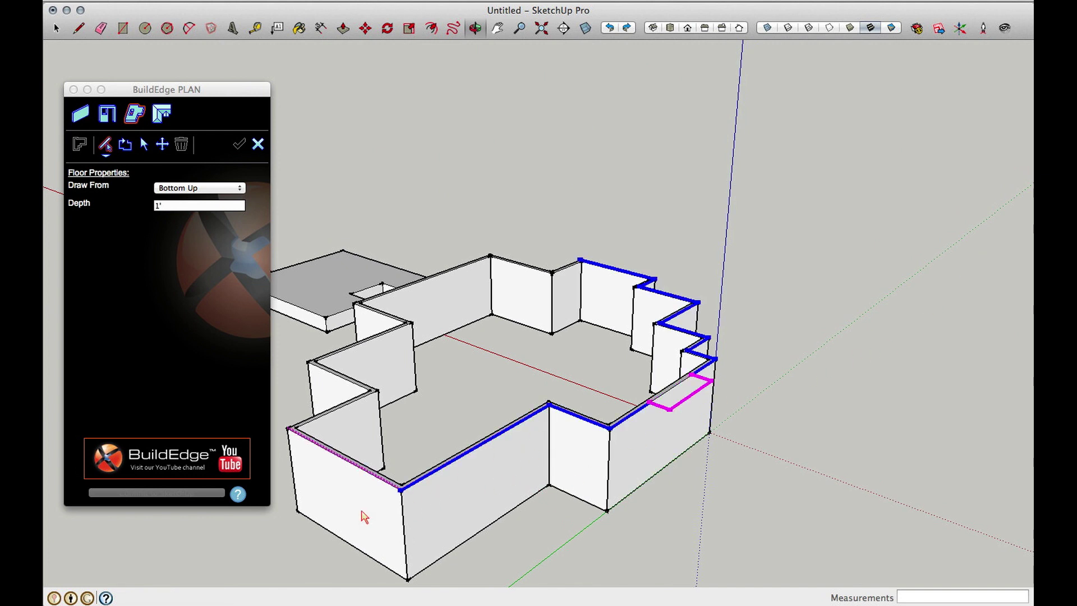
{"action": "left_click", "coordinate": [303, 516]}
{"action": "middle_click_drag", "start_coordinate": [303, 516], "coordinate": [854, 524]}
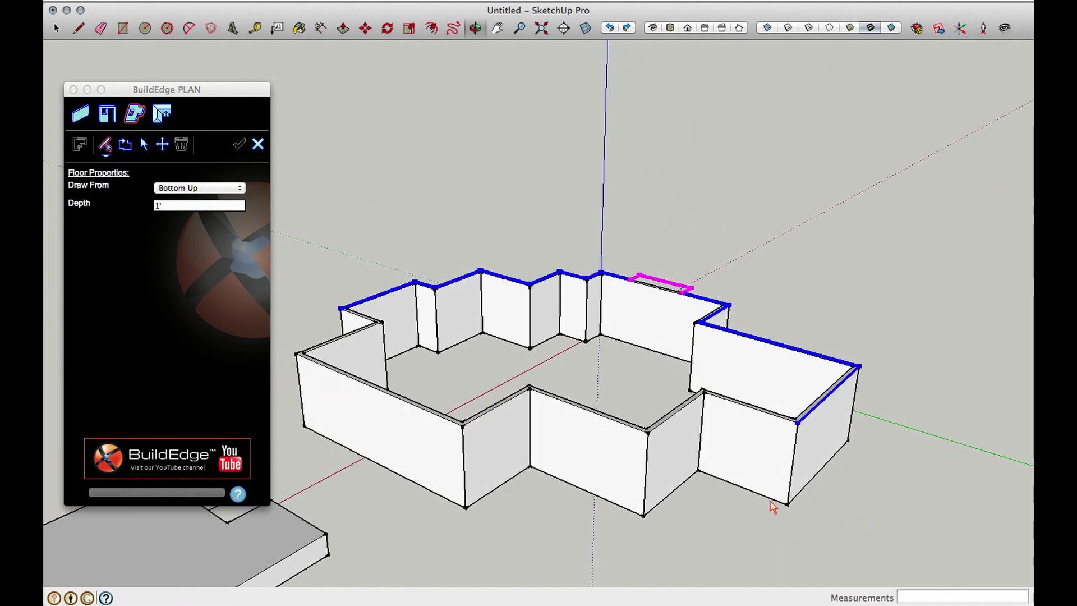
{"action": "left_click", "coordinate": [620, 451]}
{"action": "left_click", "coordinate": [511, 447]}
{"action": "left_click", "coordinate": [405, 444]}
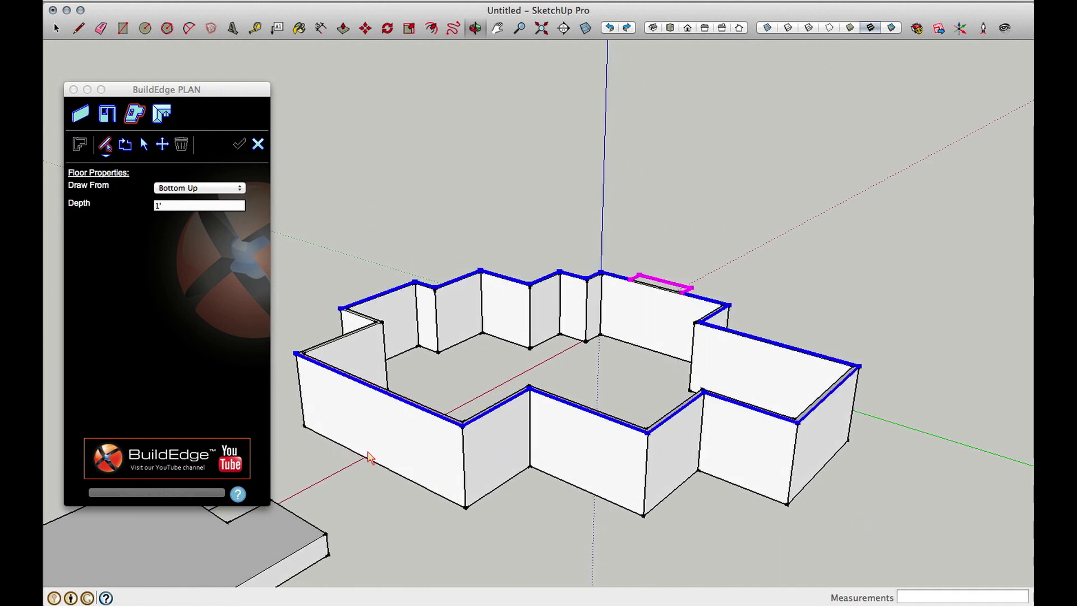
{"action": "middle_click_drag", "start_coordinate": [369, 457], "coordinate": [898, 526]}
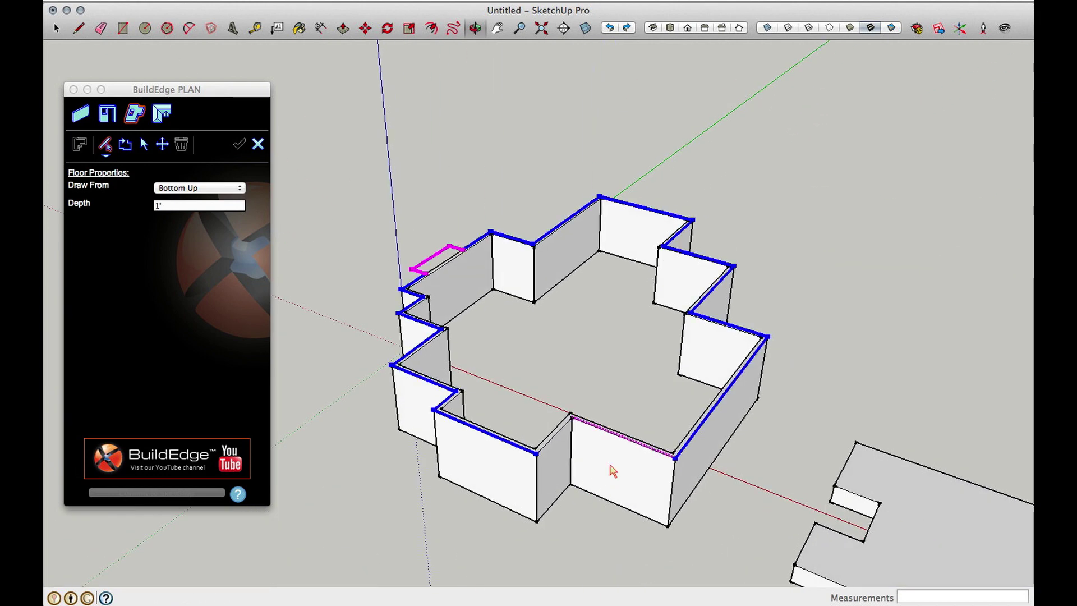
{"action": "left_click", "coordinate": [612, 471]}
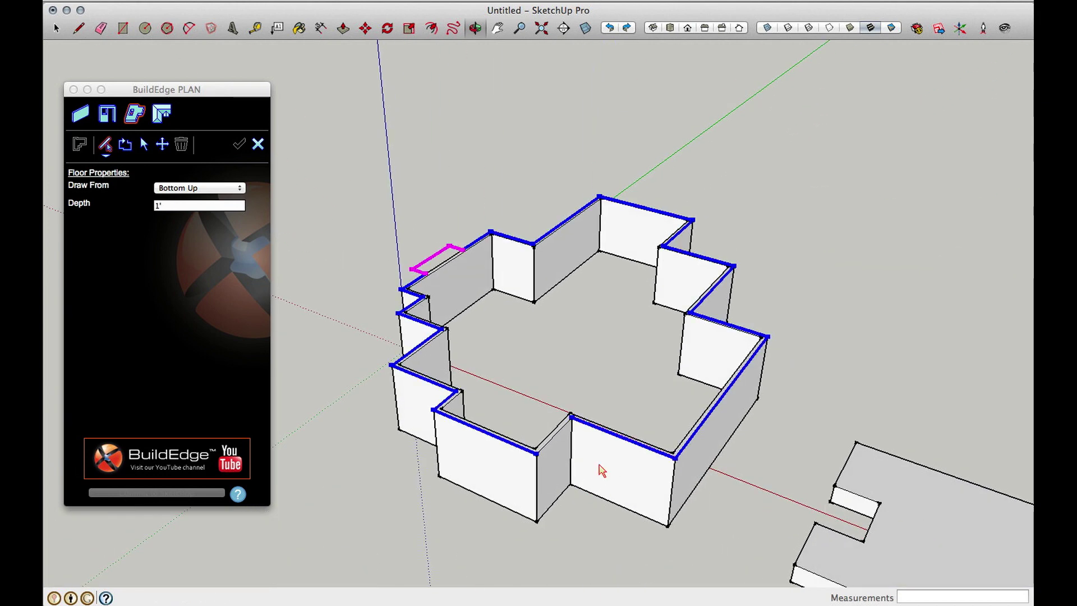
{"action": "left_click", "coordinate": [557, 470]}
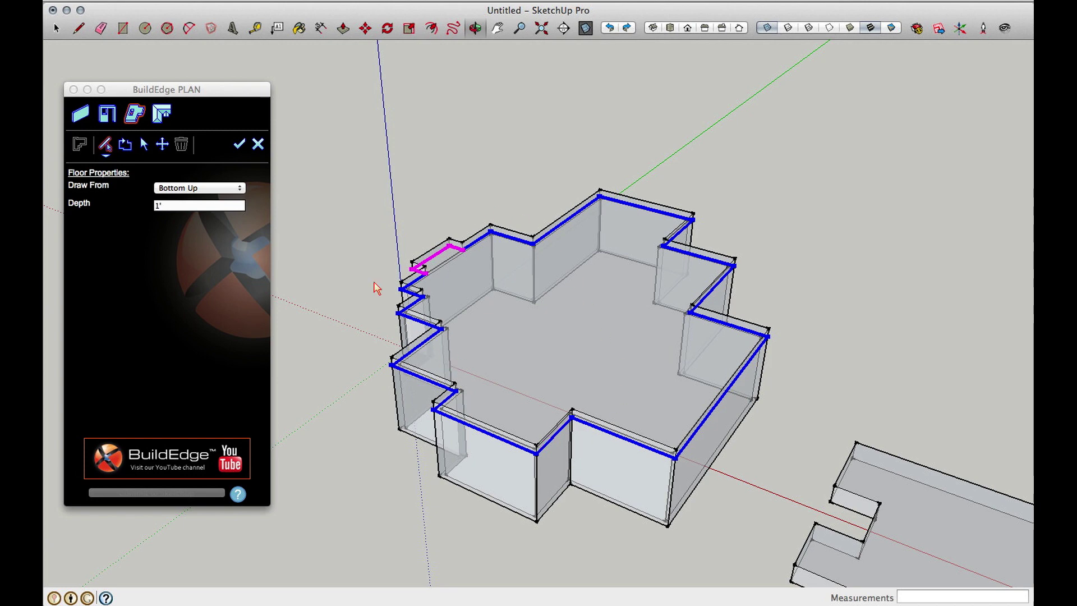
Save the floor, then push the front-right wall face outward with Move.
{"action": "left_click", "coordinate": [239, 147]}
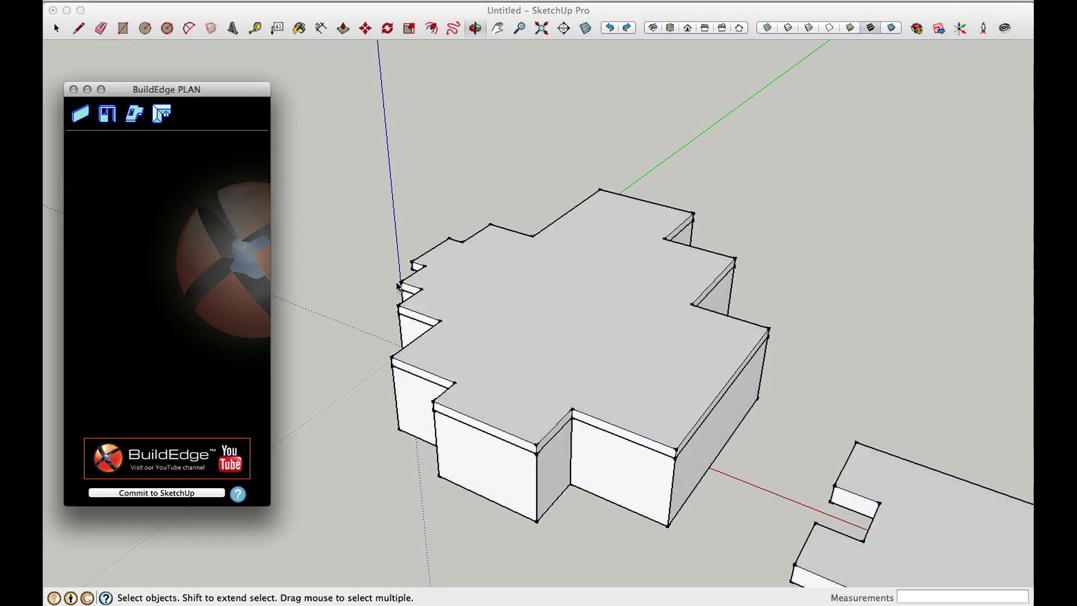
{"action": "middle_click_drag", "start_coordinate": [377, 299], "coordinate": [765, 303]}
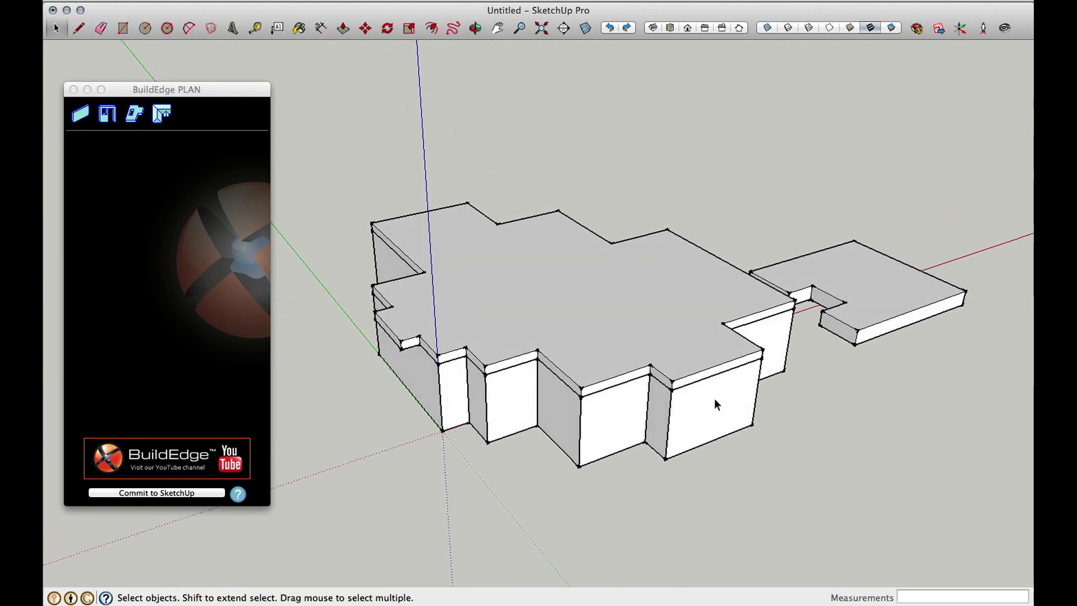
{"action": "key", "text": "m"}
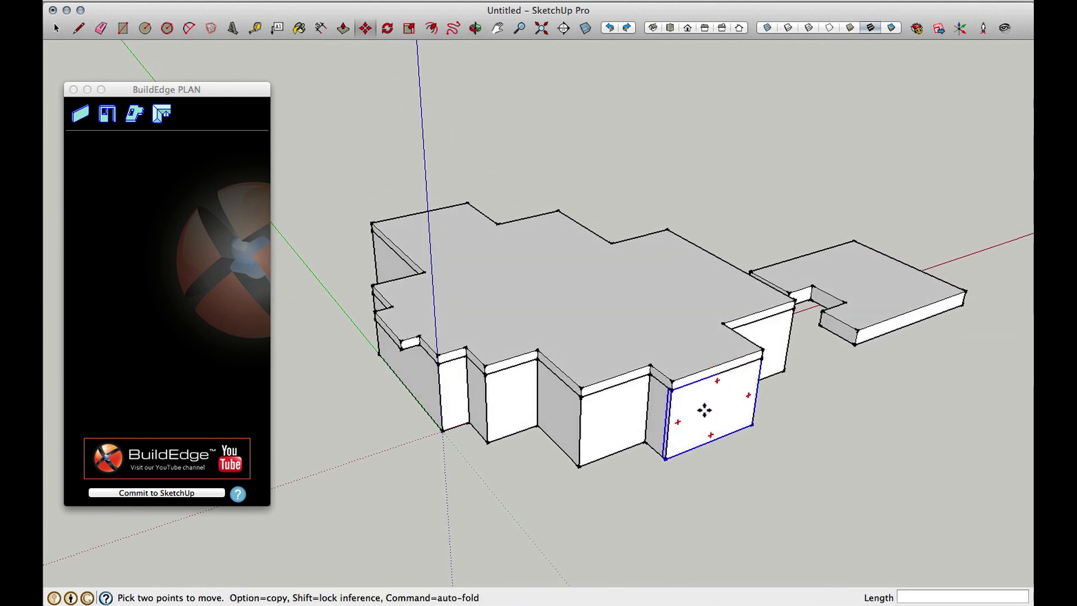
{"action": "left_click", "coordinate": [705, 410]}
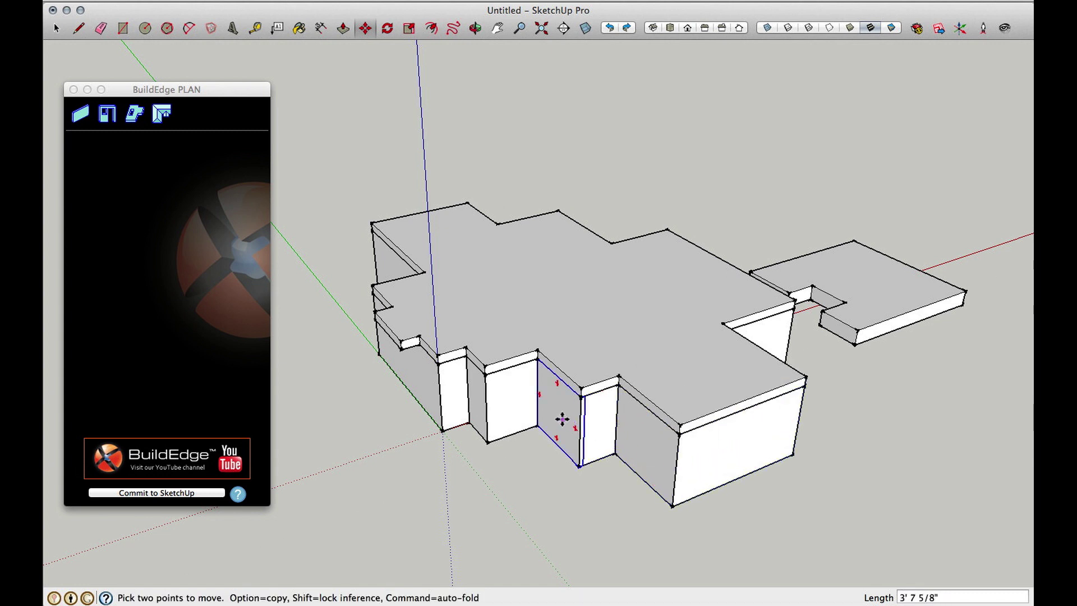
{"action": "left_click", "coordinate": [536, 421]}
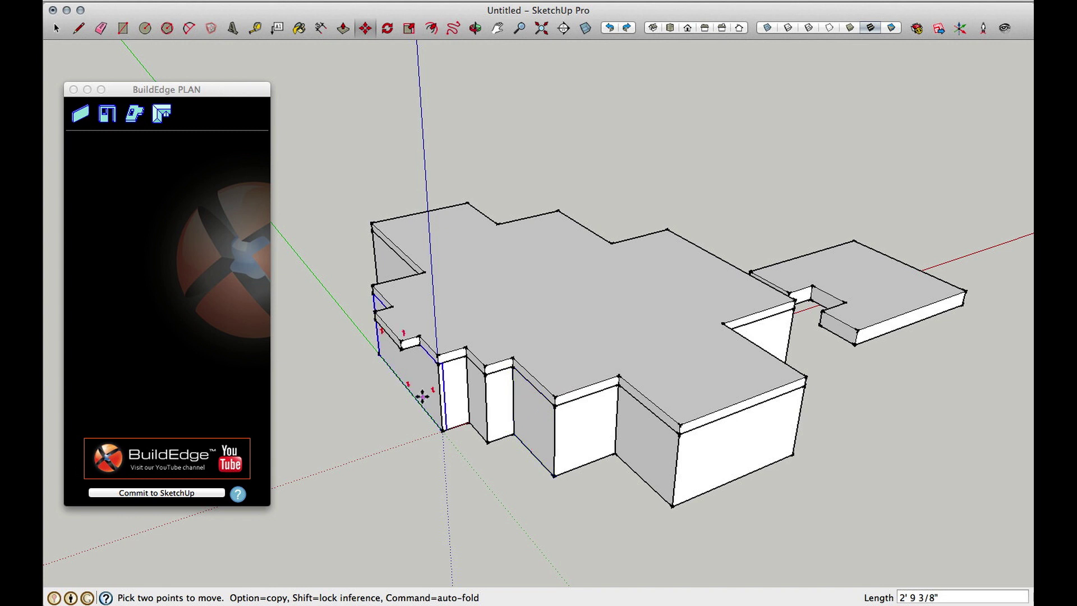
Move the left end wall face 1' 6 5/8" outward.
{"action": "left_click", "coordinate": [414, 371]}
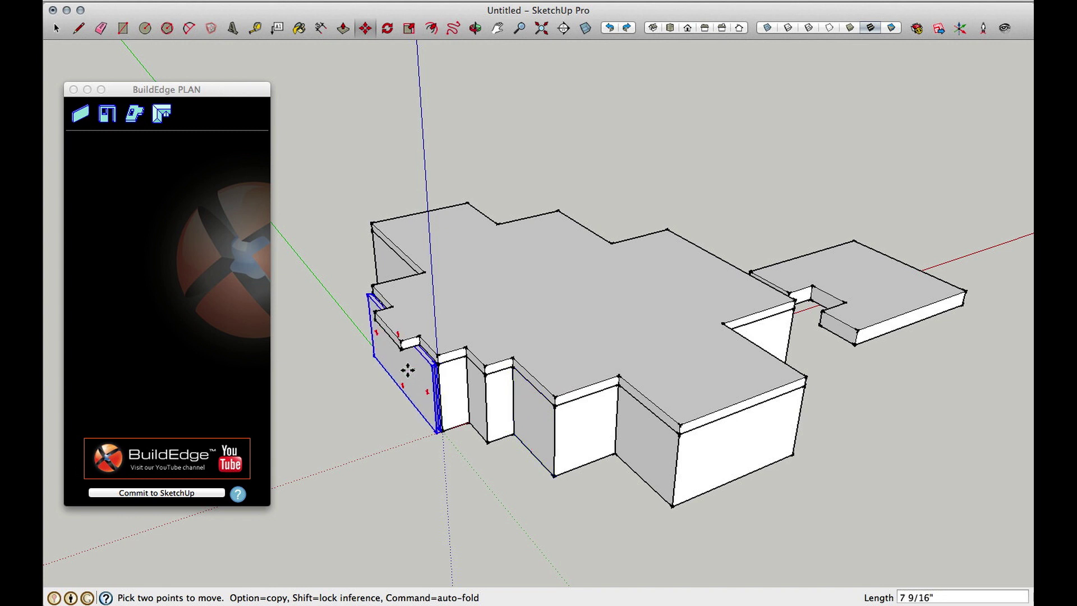
{"action": "left_click", "coordinate": [406, 370]}
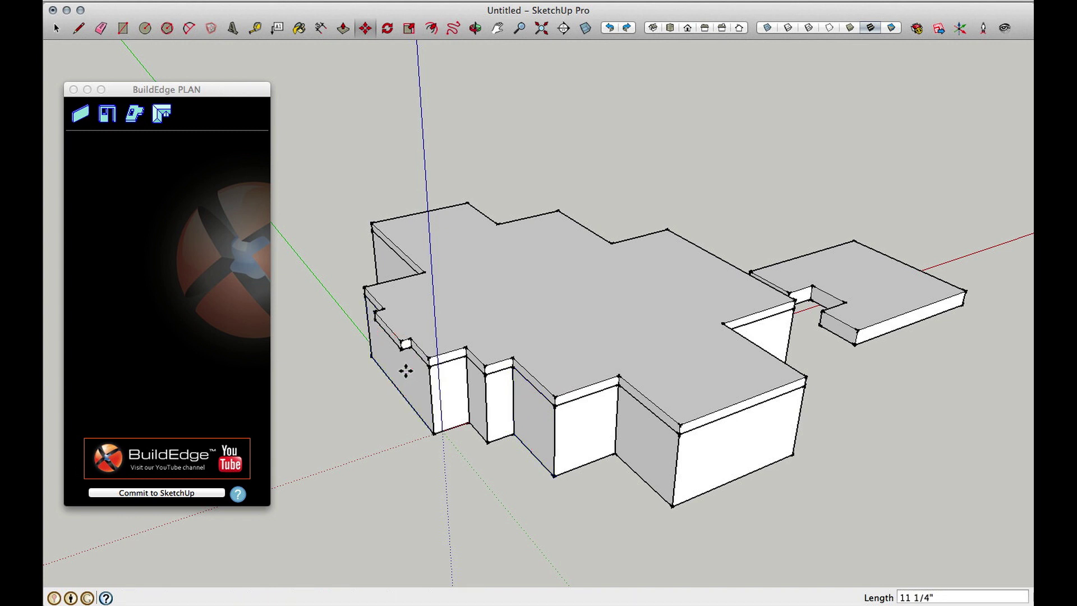
{"action": "left_click", "coordinate": [419, 403]}
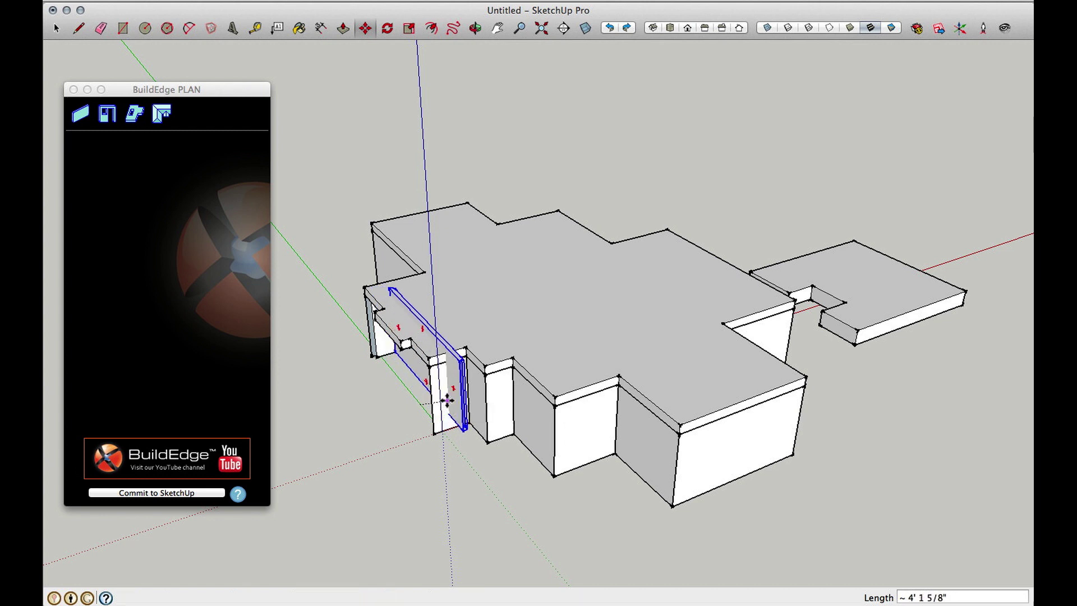
{"action": "left_click", "coordinate": [413, 372]}
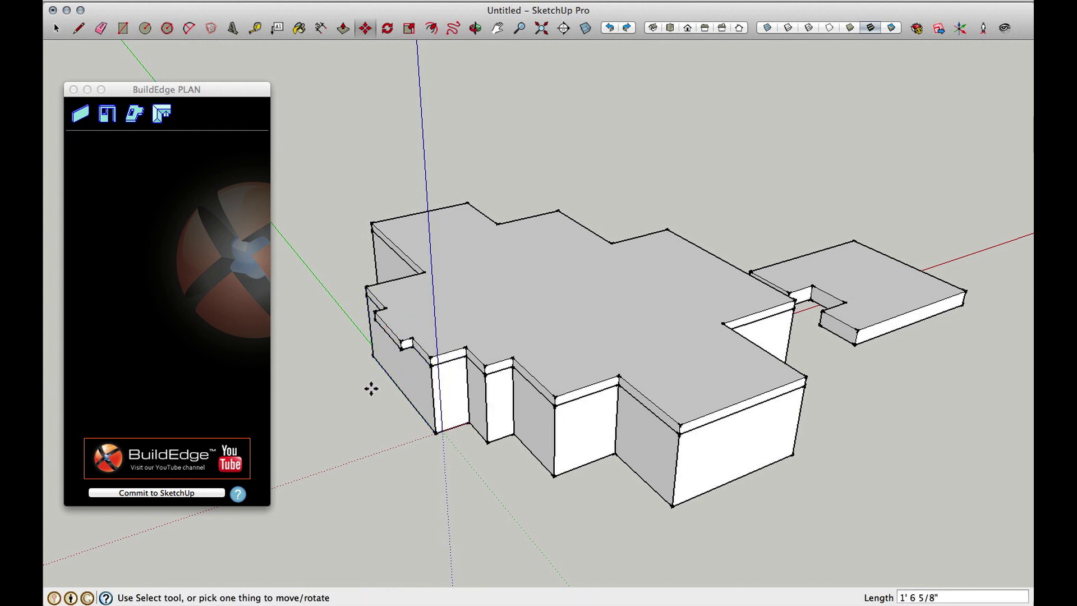
{"action": "middle_click_drag", "start_coordinate": [371, 388], "coordinate": [445, 426]}
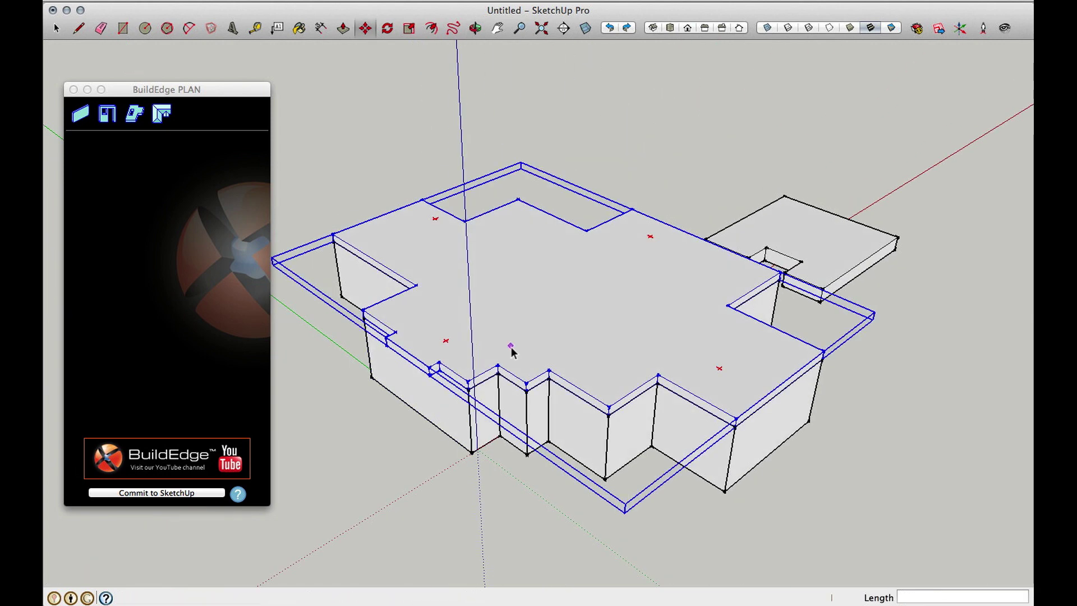
{"action": "key", "text": "space"}
Delete the old floor slab.
{"action": "left_click", "coordinate": [494, 349]}
{"action": "key", "text": "Delete"}
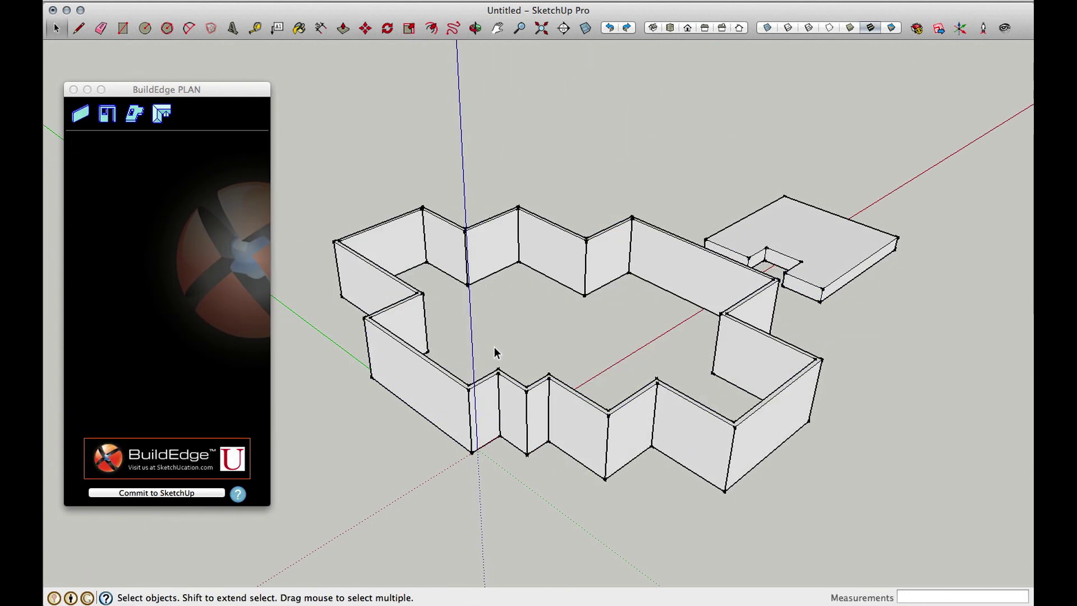
{"action": "middle_click_drag", "start_coordinate": [817, 410], "coordinate": [830, 428]}
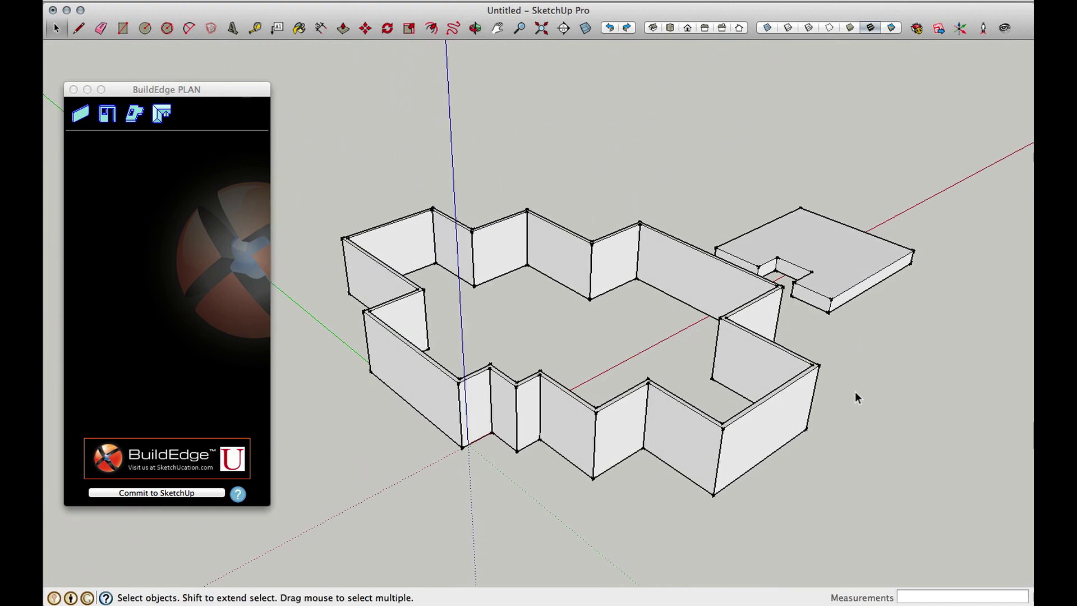
Create a new 1' floor with Auto Floor by picking a wall, filling the building at wall-top level.
{"action": "left_click", "coordinate": [196, 149]}
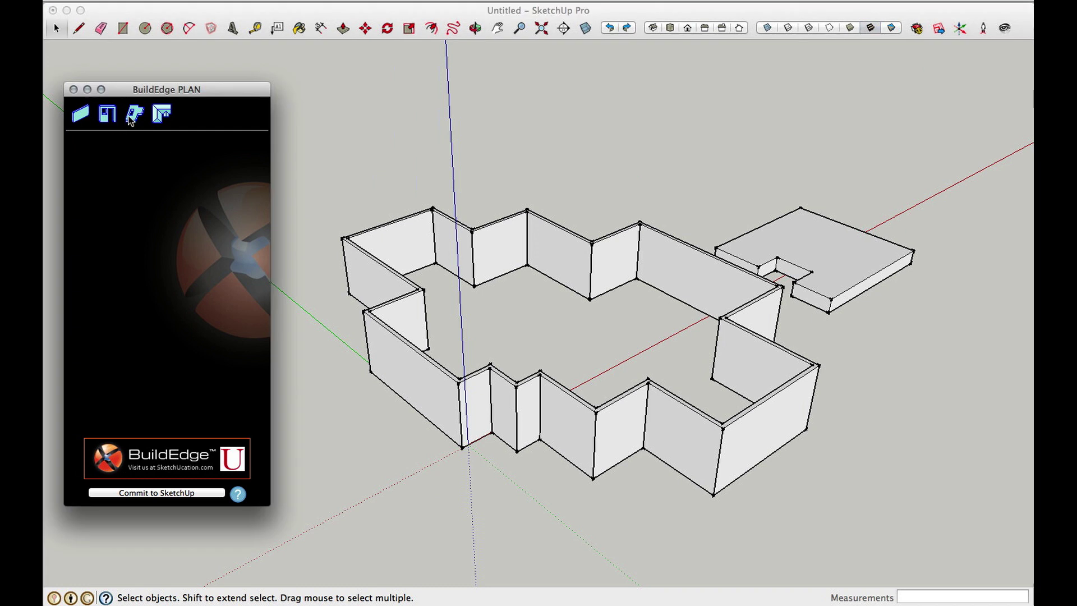
{"action": "left_click", "coordinate": [129, 118]}
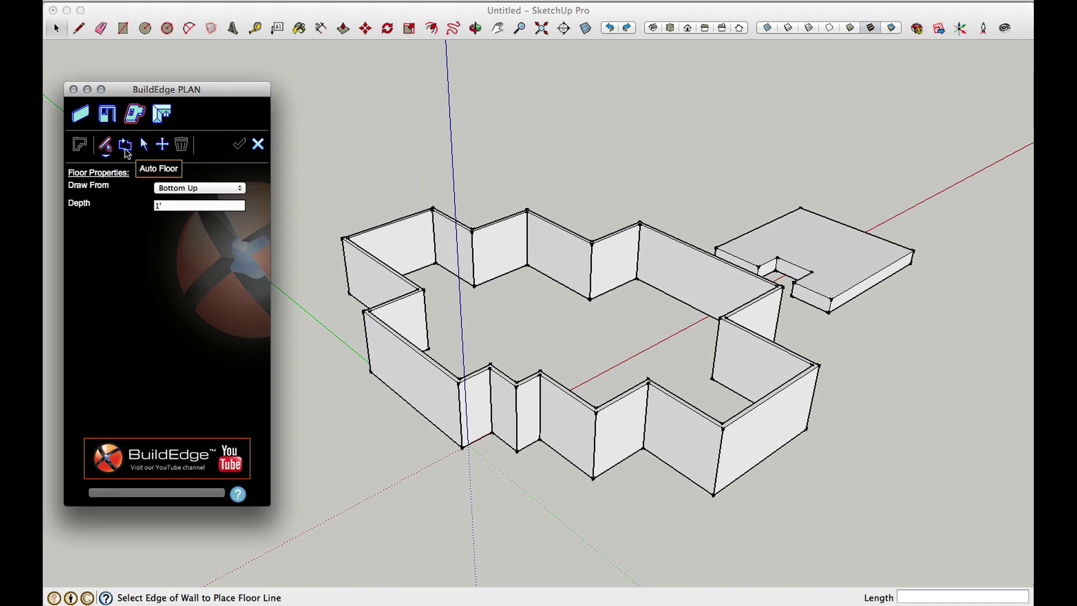
{"action": "left_click", "coordinate": [126, 148]}
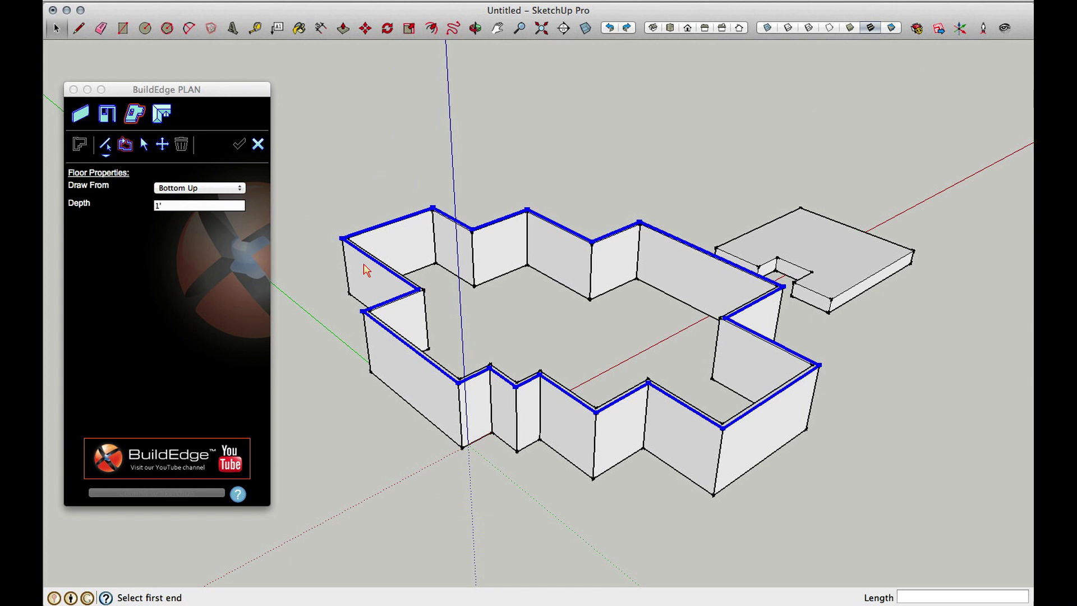
{"action": "left_click", "coordinate": [367, 271]}
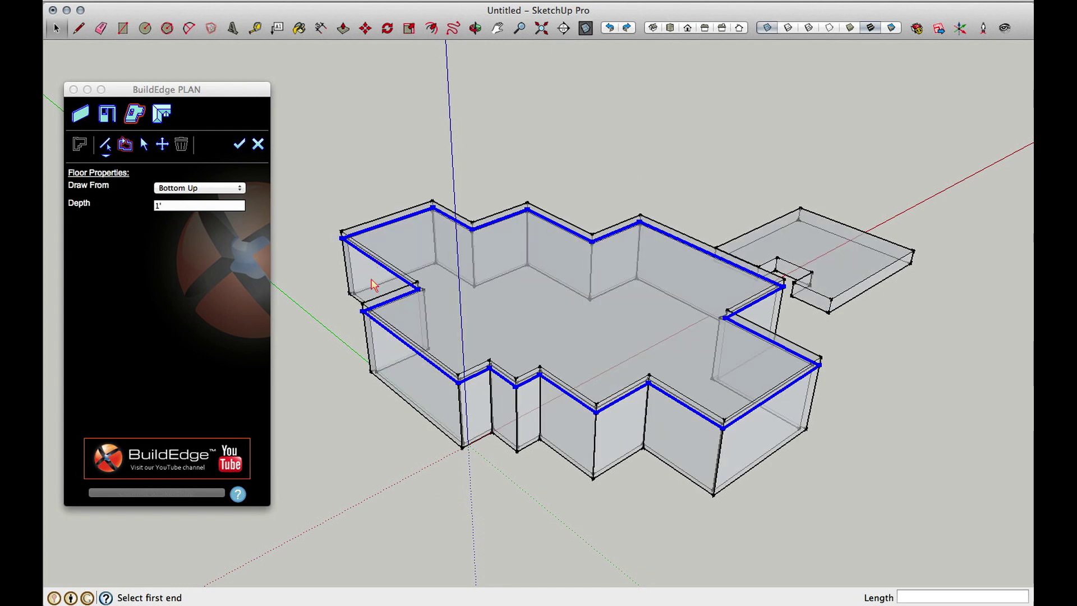
{"action": "key", "text": "o"}
{"action": "left_click_drag", "start_coordinate": [800, 409], "coordinate": [824, 417]}
{"action": "key", "text": "space"}
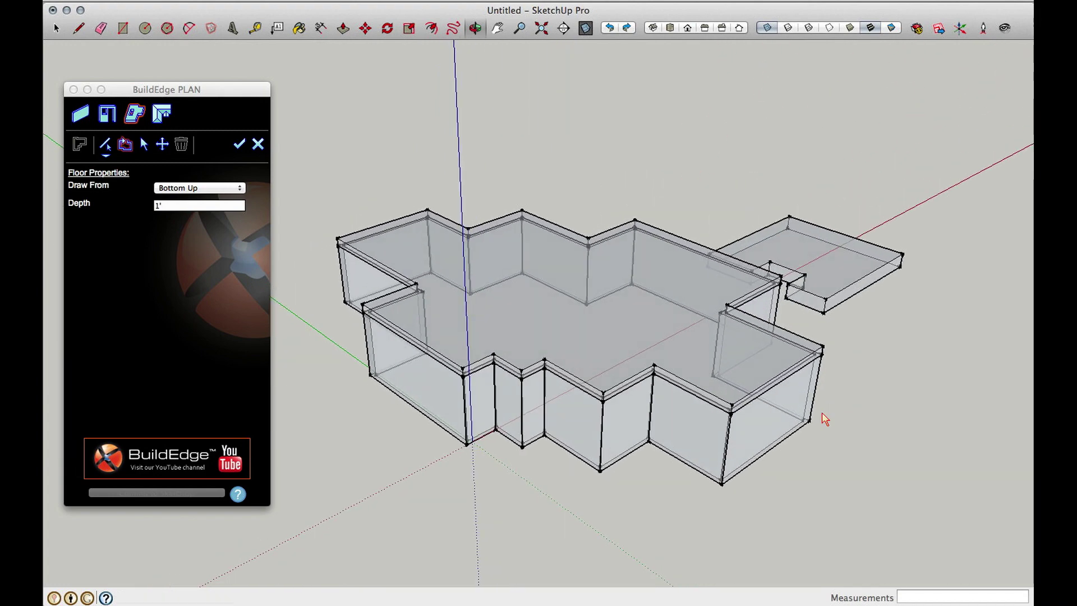
Commit the new floor slab and orbit the view to see its front.
{"action": "left_click", "coordinate": [239, 145]}
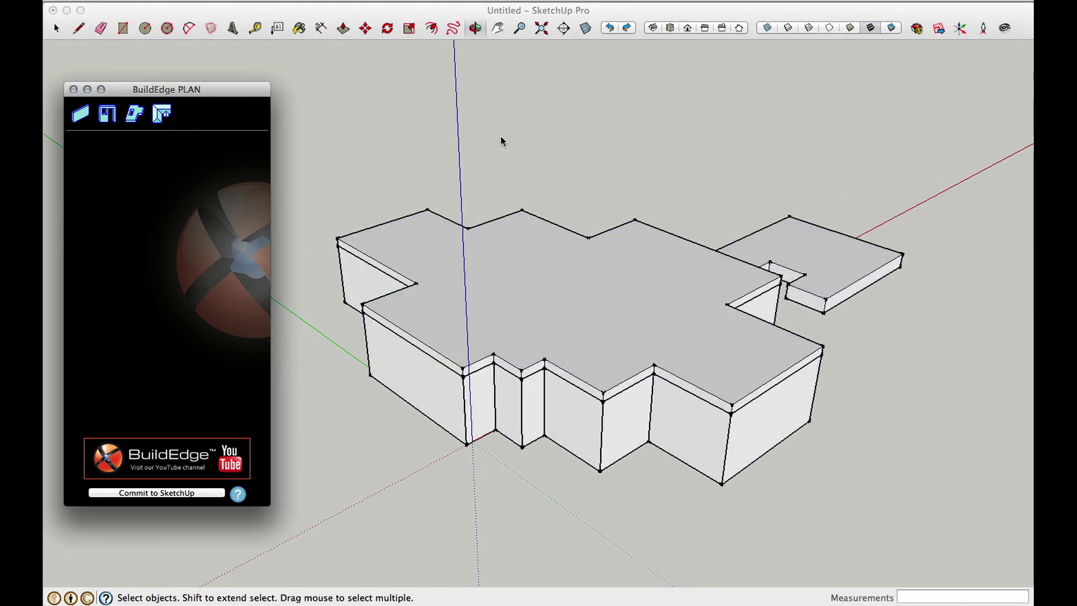
{"action": "key", "text": "o"}
{"action": "left_click_drag", "start_coordinate": [648, 220], "coordinate": [745, 312]}
{"action": "key", "text": "space"}
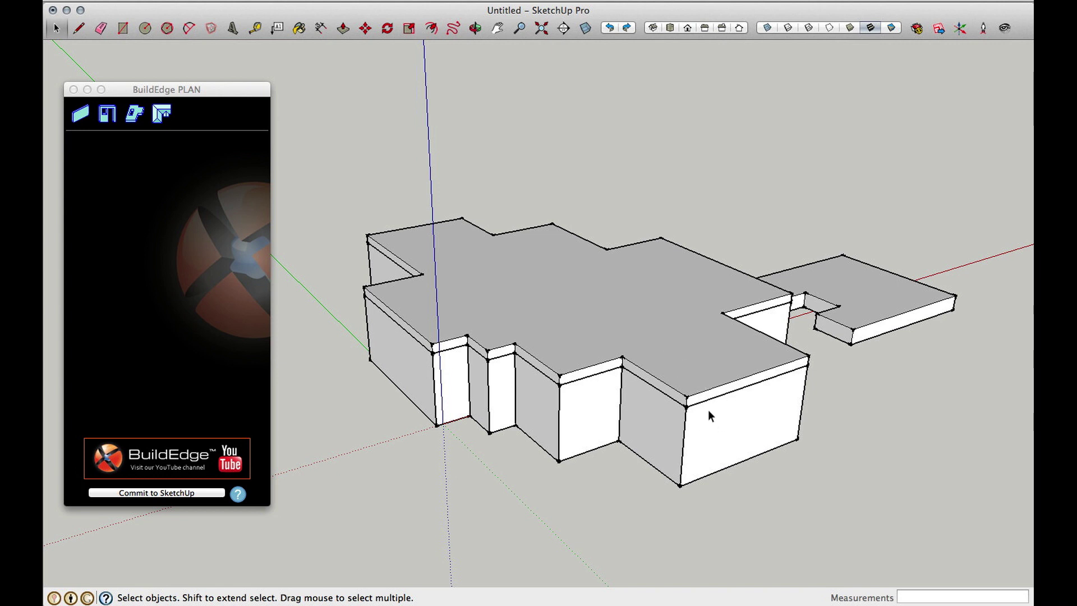
Draw three connected 8' upper walls along the slab's front corners, starting at the front-right corner.
{"action": "left_click", "coordinate": [80, 114]}
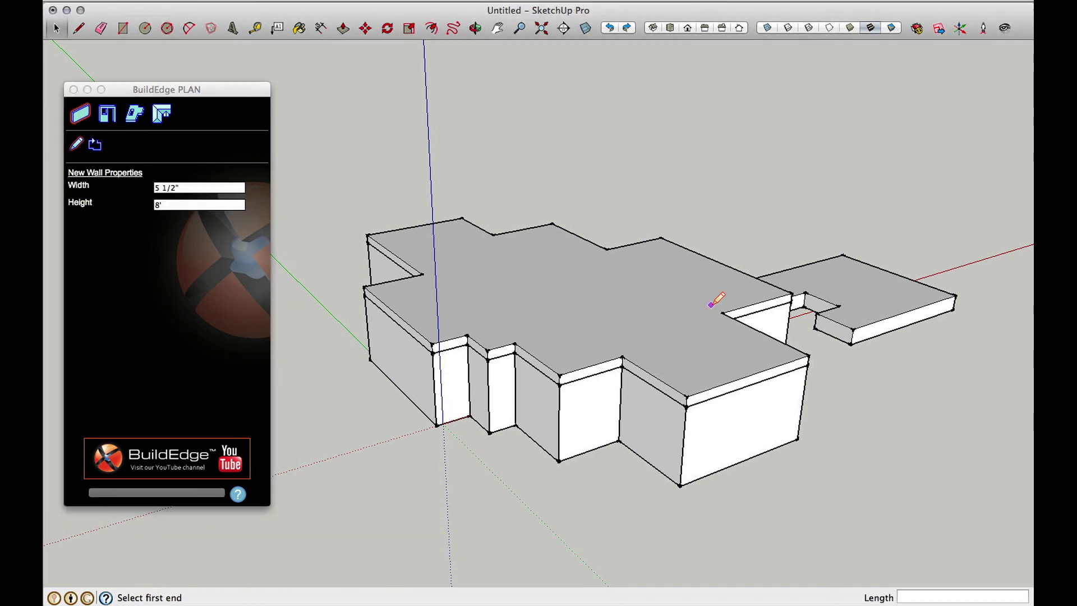
{"action": "left_click", "coordinate": [808, 356]}
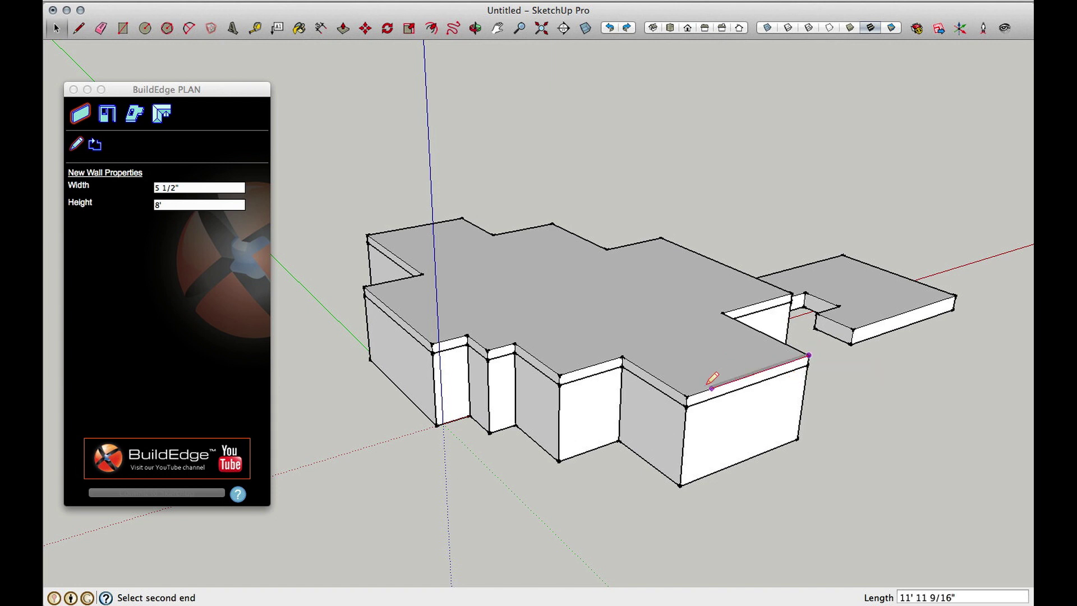
{"action": "left_click", "coordinate": [623, 356]}
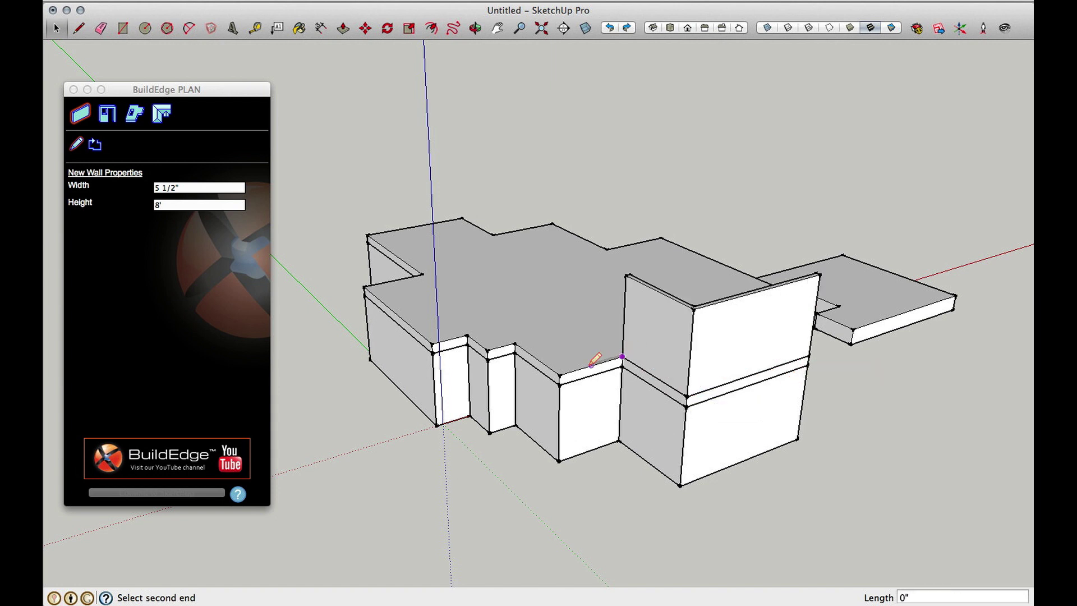
{"action": "left_click", "coordinate": [559, 376]}
{"action": "left_click", "coordinate": [515, 345]}
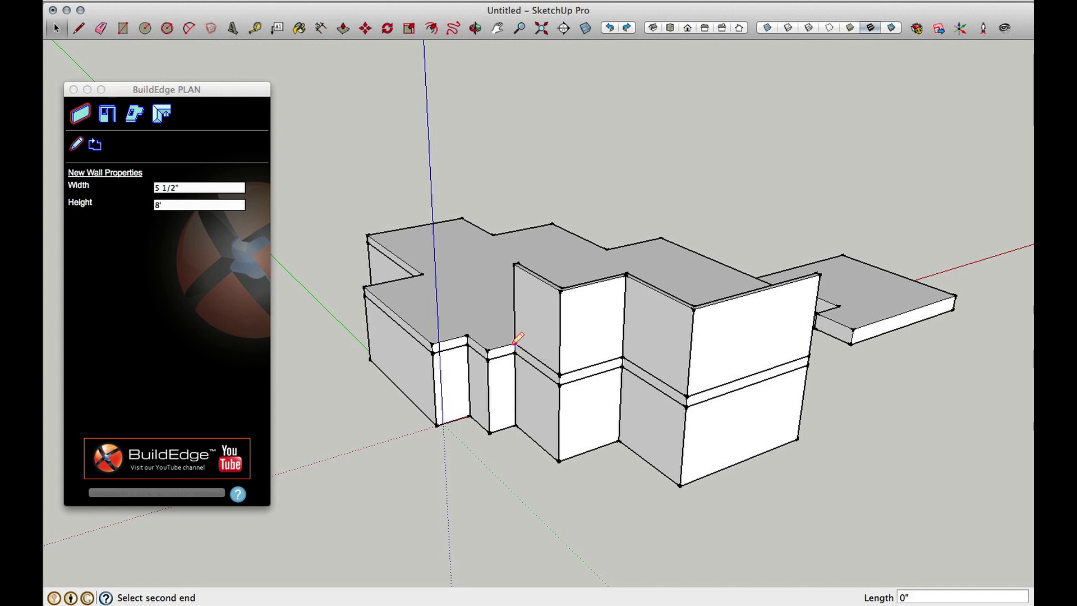
{"action": "key", "text": "m"}
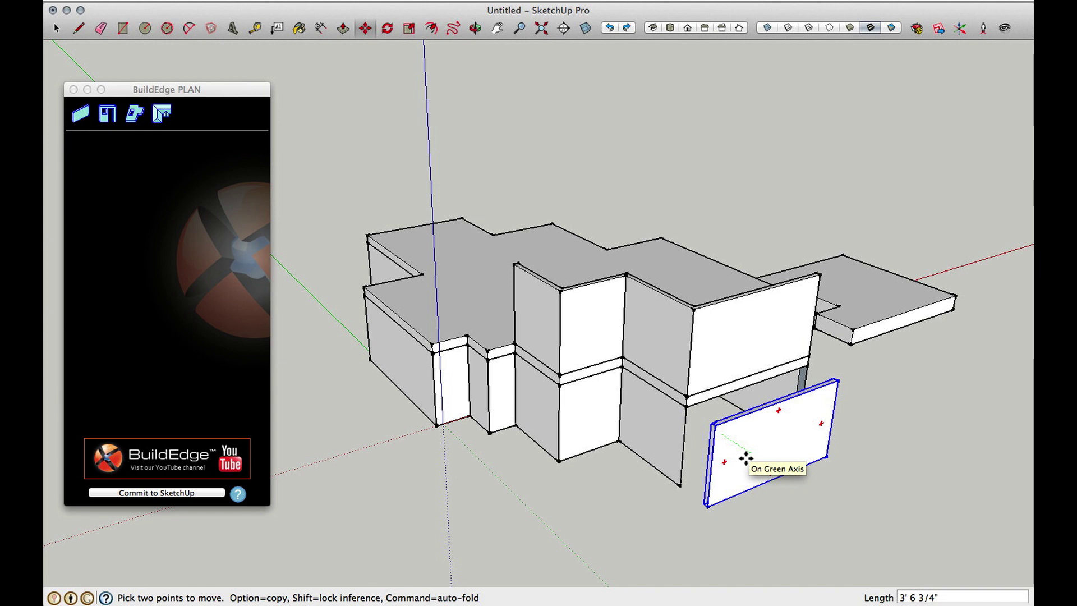
Move the front-right block's front and side faces so its upper and lower walls sit flush.
{"action": "left_click", "coordinate": [746, 459]}
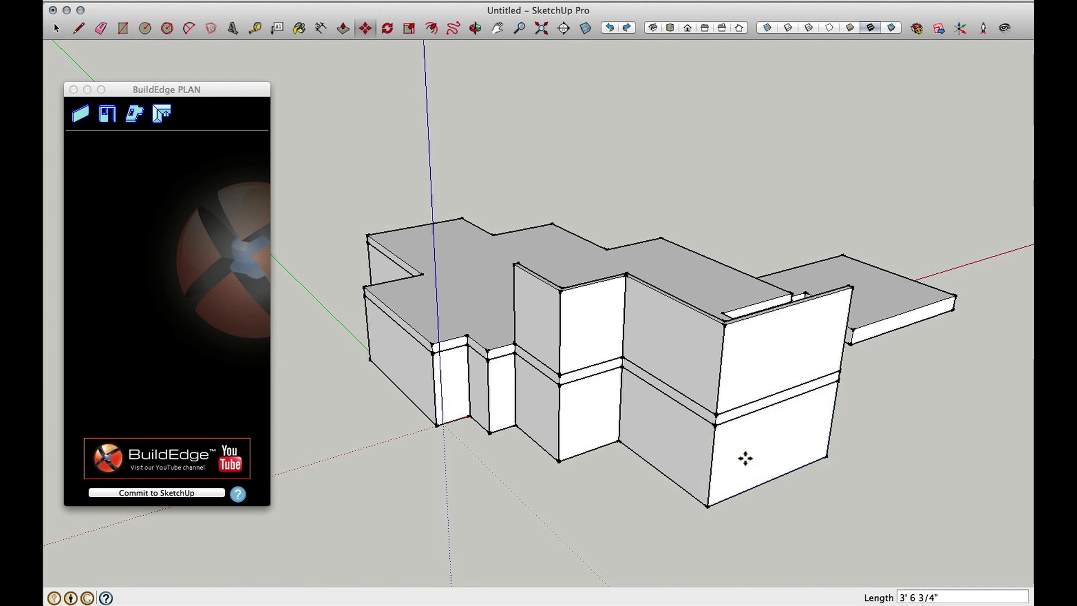
{"action": "left_click", "coordinate": [666, 451]}
{"action": "left_click", "coordinate": [638, 447]}
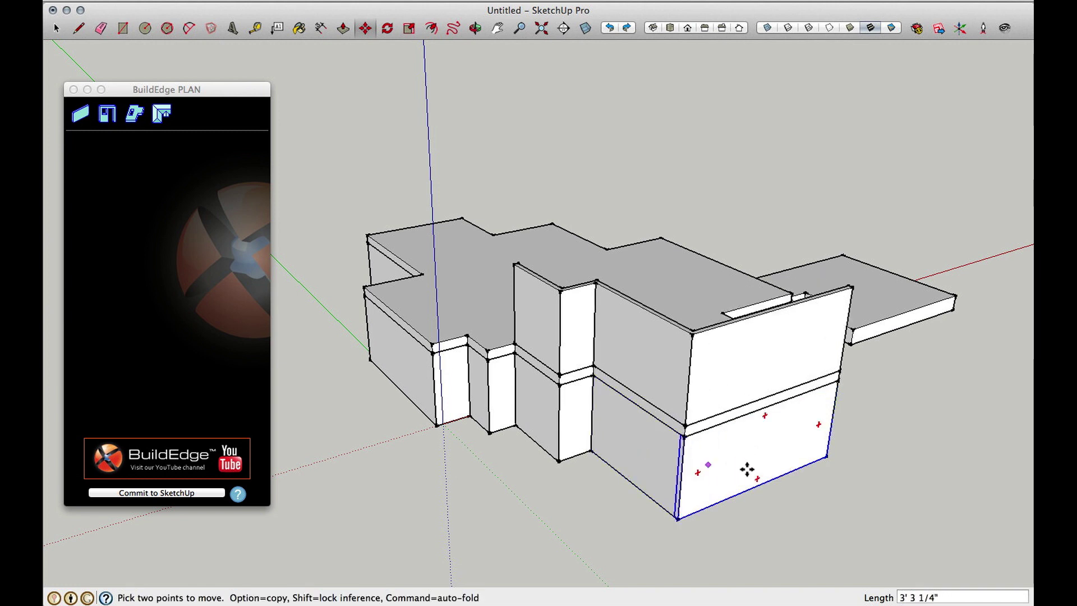
{"action": "left_click", "coordinate": [749, 462]}
{"action": "left_click", "coordinate": [714, 449]}
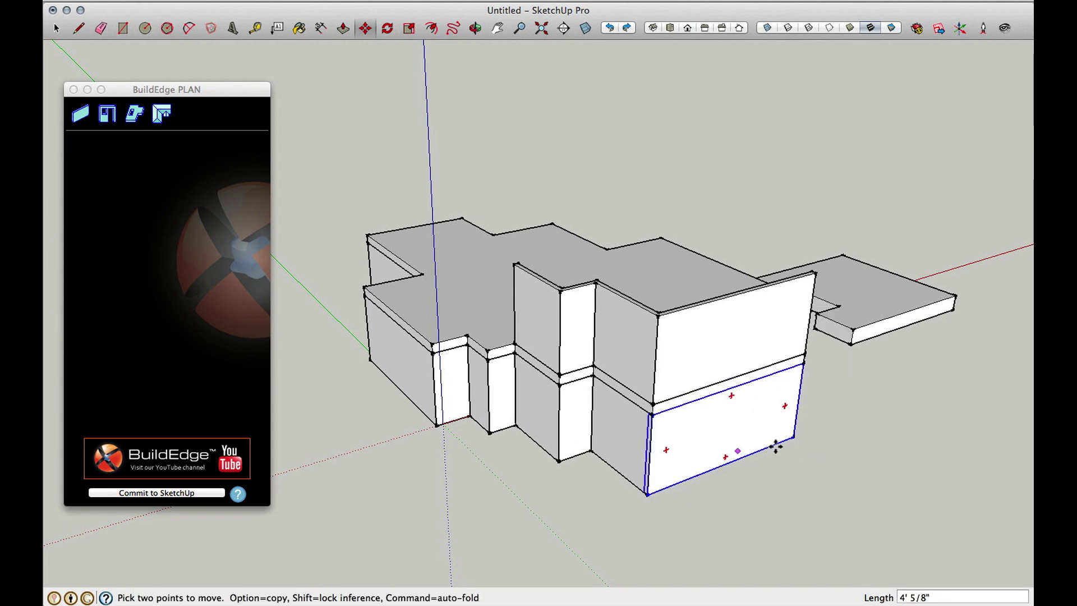
{"action": "middle_click_drag", "start_coordinate": [449, 435], "coordinate": [471, 516]}
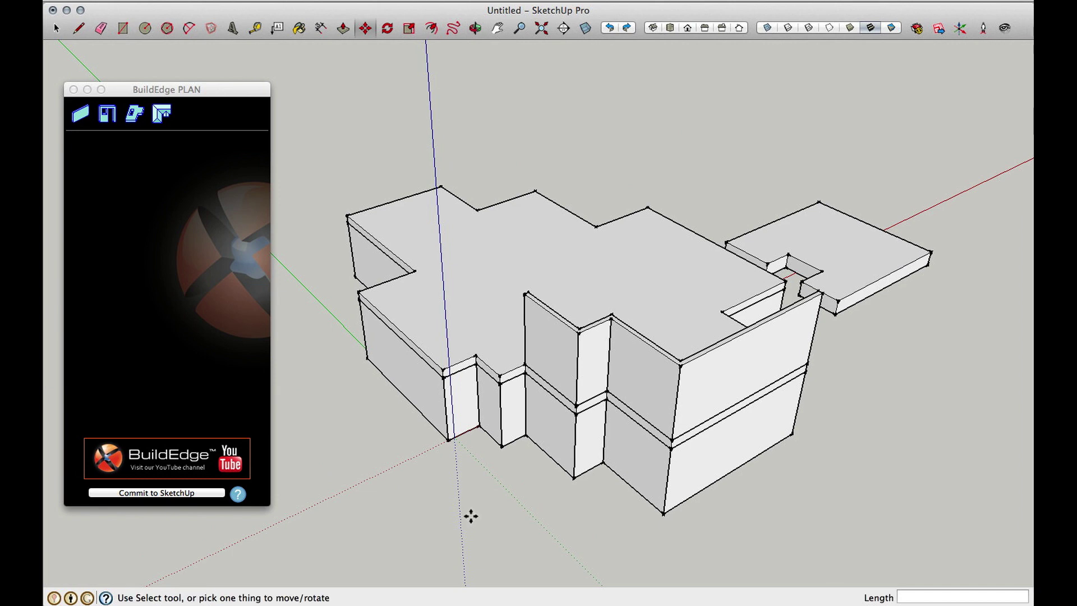
{"action": "left_click", "coordinate": [65, 139]}
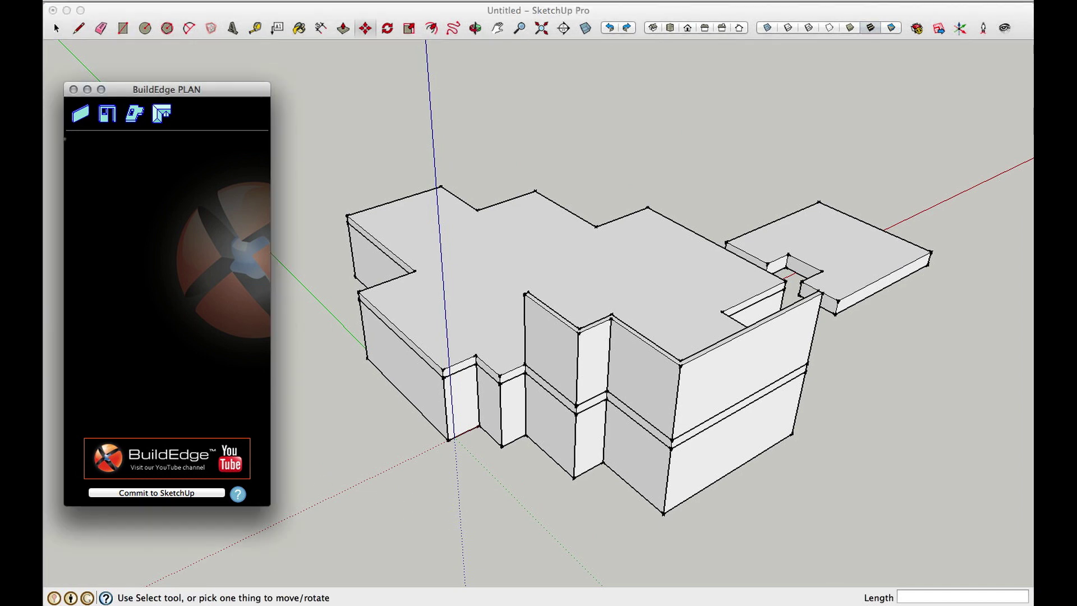